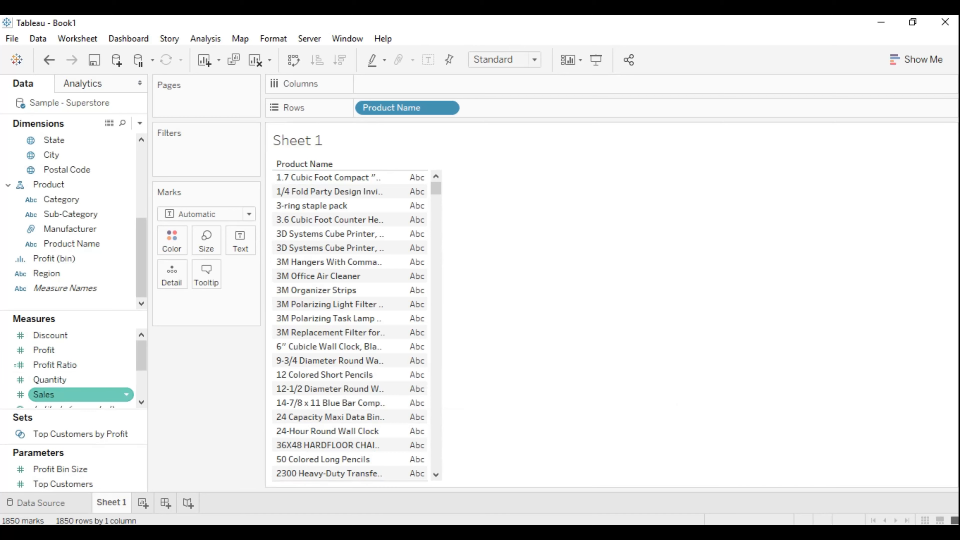
- Add the Quantity measure to the view as text so each product name shows its total quantity
{"action": "left_click_drag", "start_coordinate": [49, 379], "coordinate": [378, 312]}
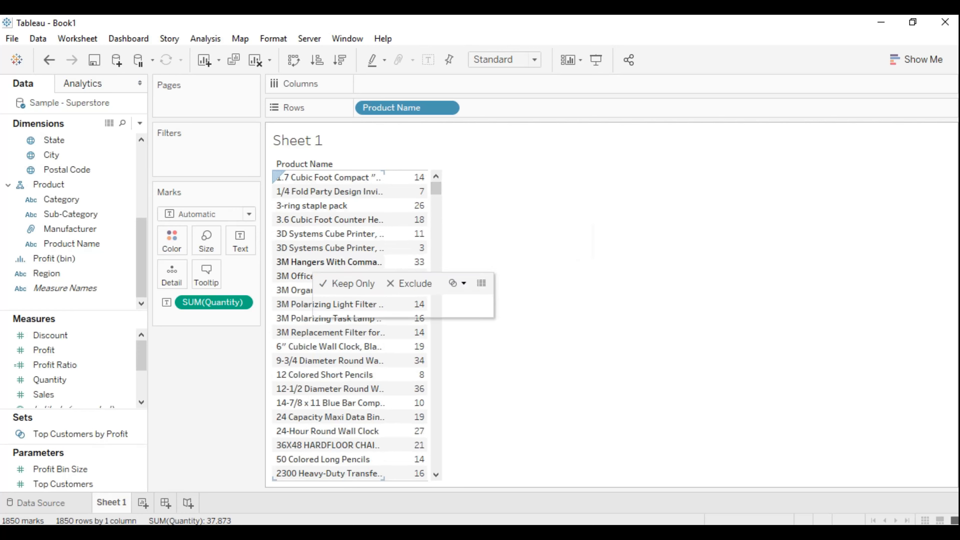
- Select the six 3M product names in the view, from 3M Hangers With Command Adhesive through 3M Replacement Filter
{"action": "left_click", "coordinate": [311, 262]}
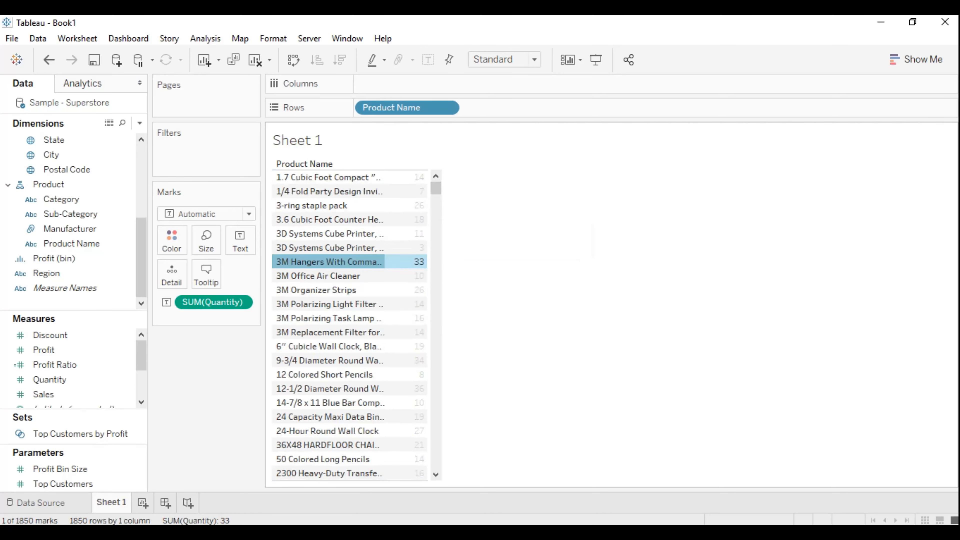
{"action": "scroll", "coordinate": [311, 262], "scroll_direction": "down", "scroll_amount": 3}
{"action": "scroll", "coordinate": [311, 262], "scroll_direction": "up", "scroll_amount": 2}
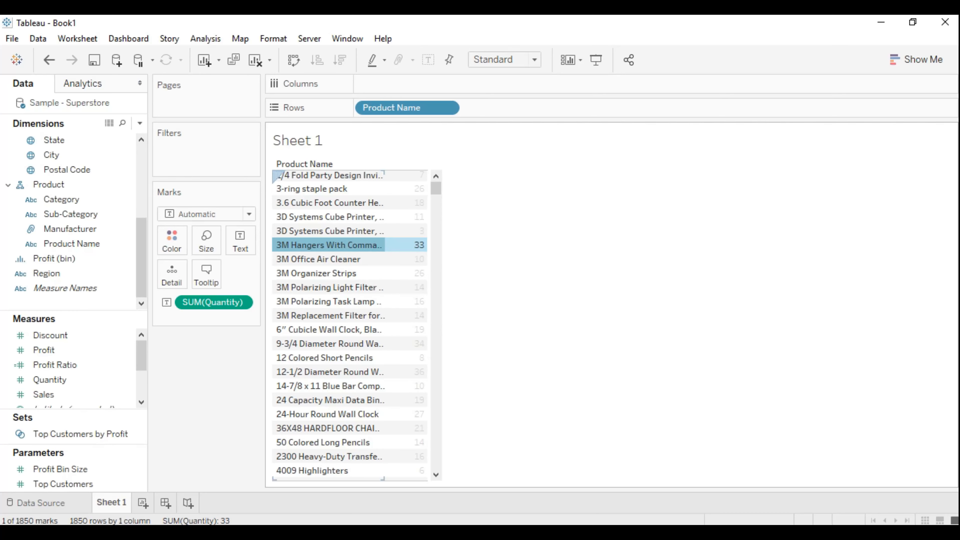
{"action": "left_click", "coordinate": [340, 260], "text": "ctrl"}
{"action": "left_click", "coordinate": [340, 274], "text": "ctrl"}
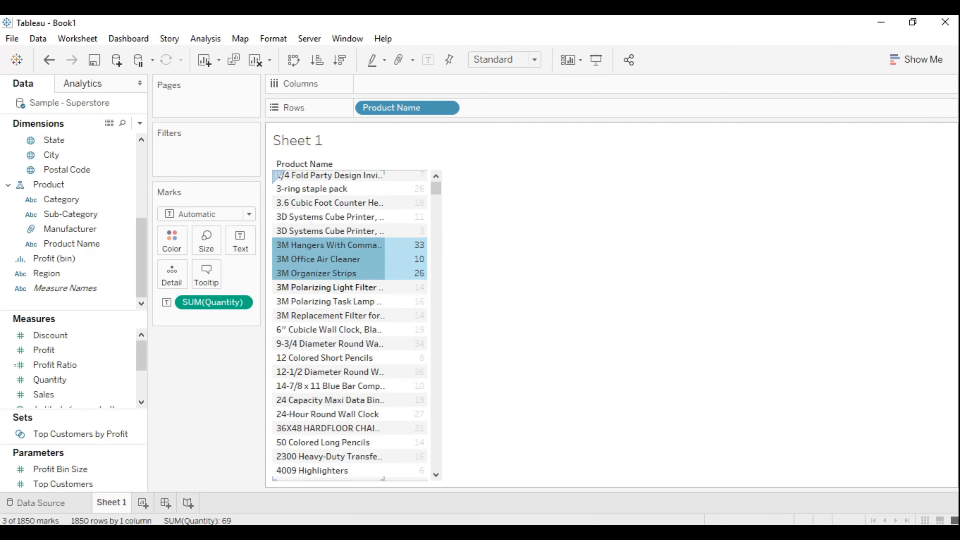
{"action": "left_click", "coordinate": [321, 315], "text": "ctrl"}
{"action": "left_click", "coordinate": [321, 301], "text": "ctrl"}
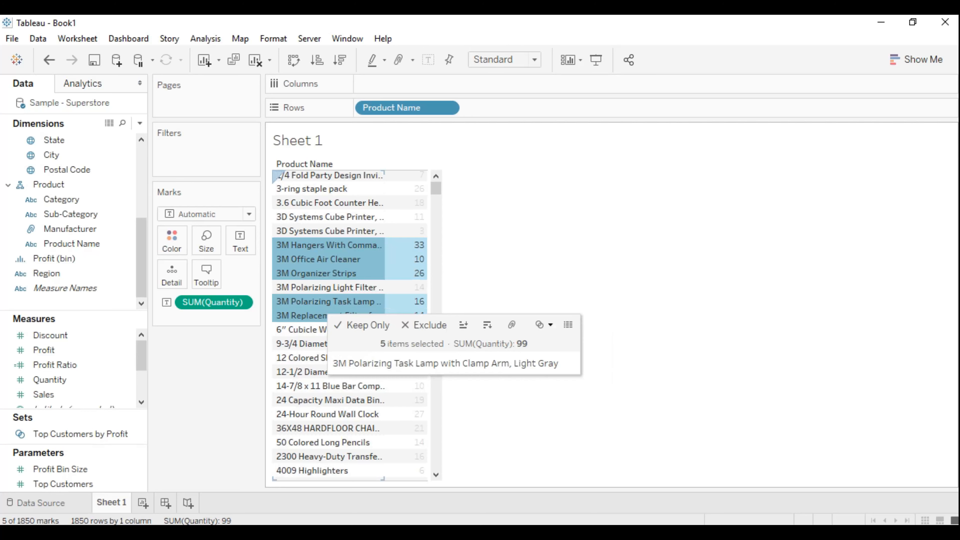
{"action": "left_click", "coordinate": [321, 287], "text": "ctrl"}
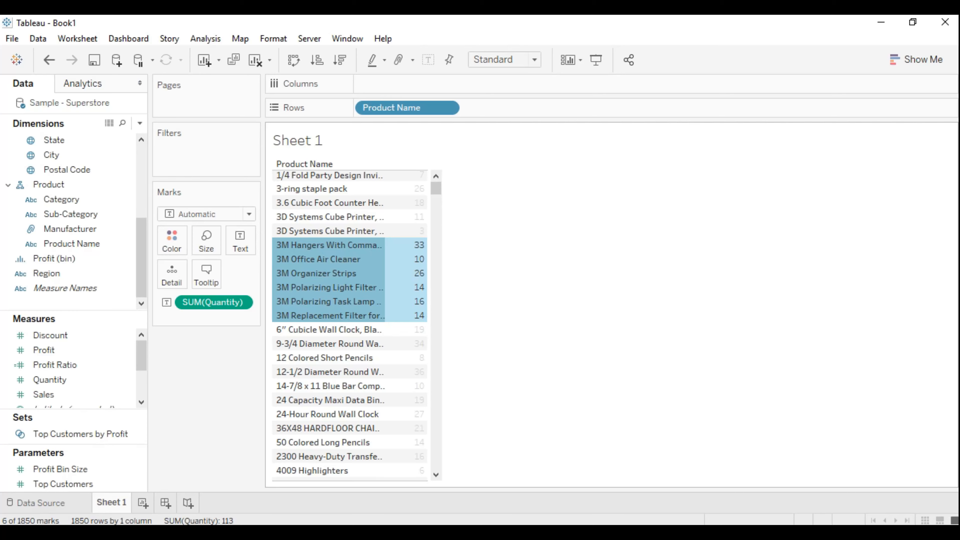
- Examine the product names further down the list for other brands with several products, and return to the start of the list
{"action": "scroll", "coordinate": [406, 359], "scroll_direction": "down", "scroll_amount": 2}
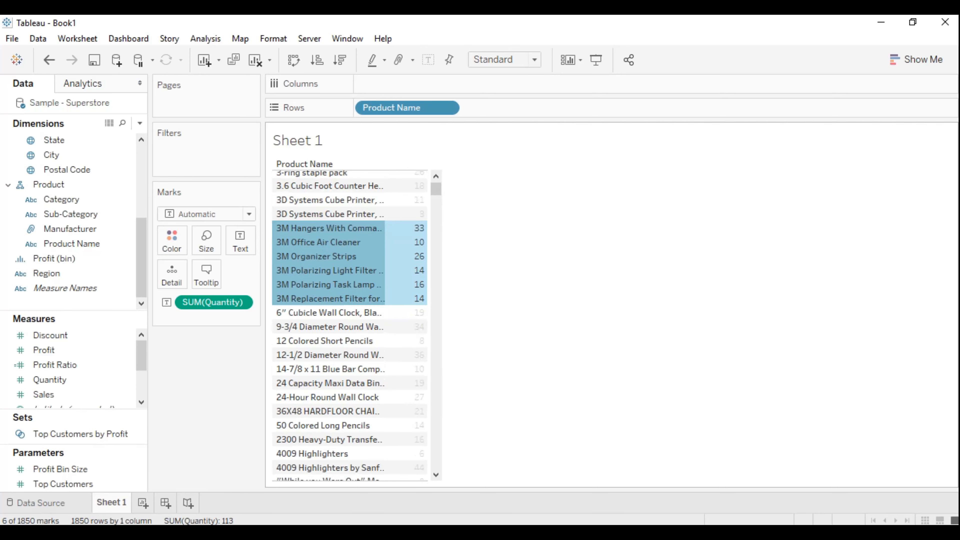
{"action": "scroll", "coordinate": [350, 340], "scroll_direction": "down", "scroll_amount": 10}
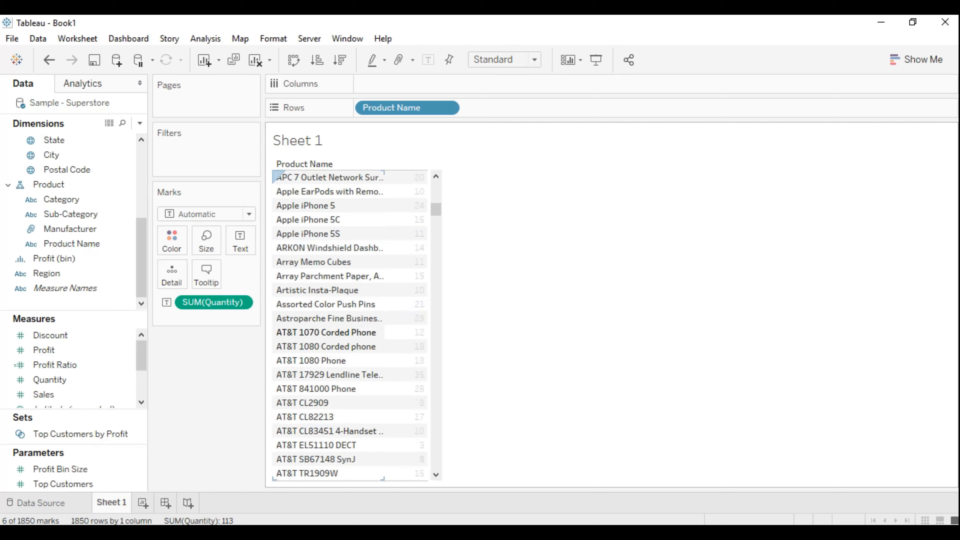
{"action": "scroll", "coordinate": [349, 325], "scroll_direction": "down", "scroll_amount": 8}
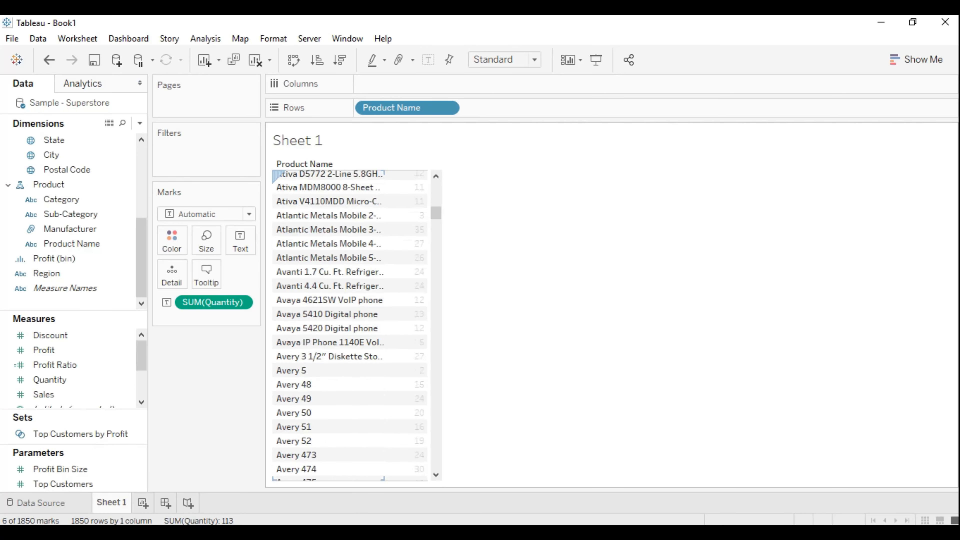
{"action": "scroll", "coordinate": [349, 326], "scroll_direction": "up", "scroll_amount": 1}
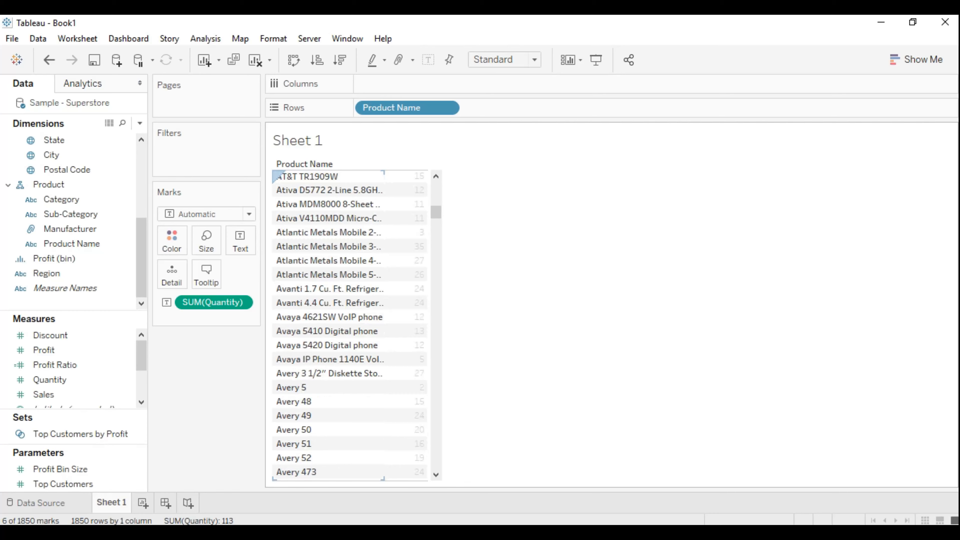
{"action": "scroll", "coordinate": [349, 325], "scroll_direction": "up", "scroll_amount": 8}
{"action": "scroll", "coordinate": [350, 336], "scroll_direction": "down", "scroll_amount": 1}
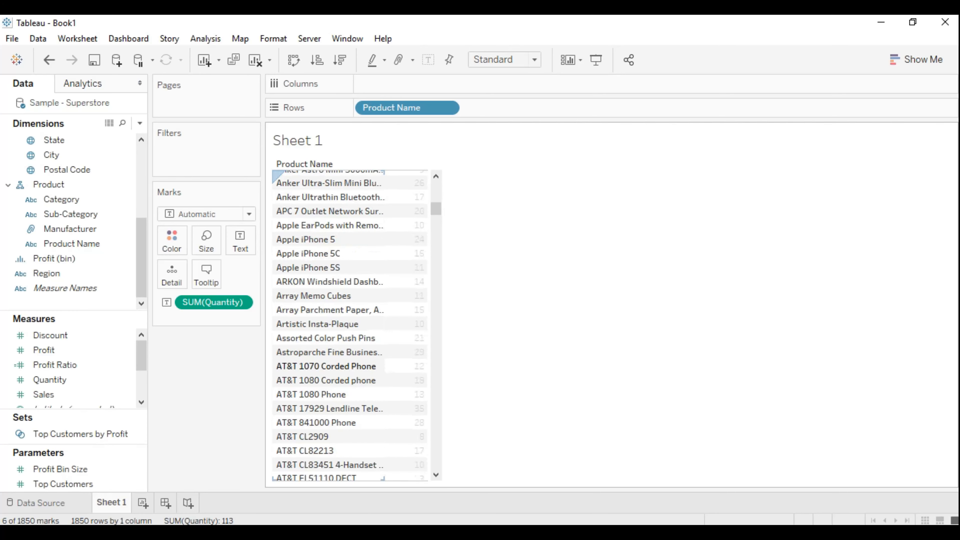
{"action": "scroll", "coordinate": [350, 337], "scroll_direction": "down", "scroll_amount": 7}
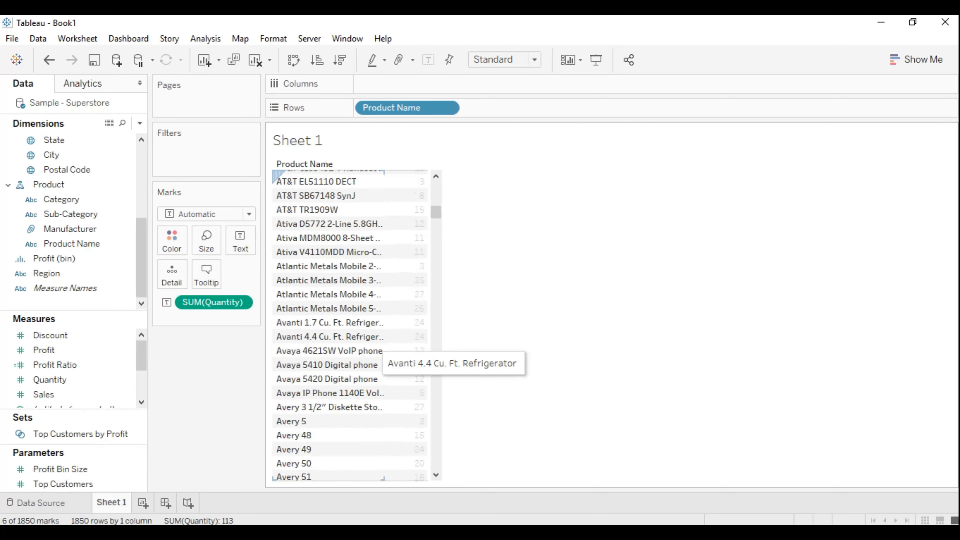
{"action": "scroll", "coordinate": [349, 336], "scroll_direction": "up", "scroll_amount": 6}
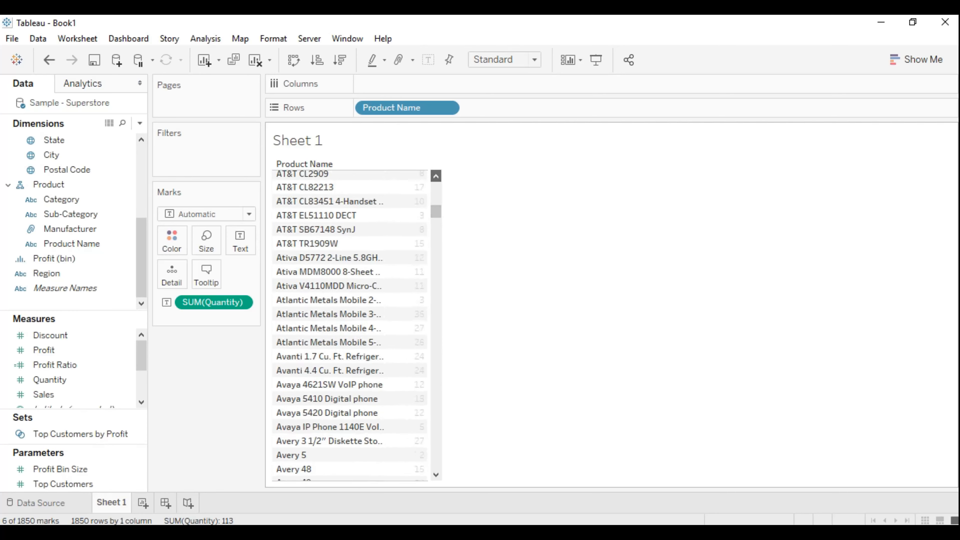
{"action": "scroll", "coordinate": [349, 325], "scroll_direction": "up", "scroll_amount": 6}
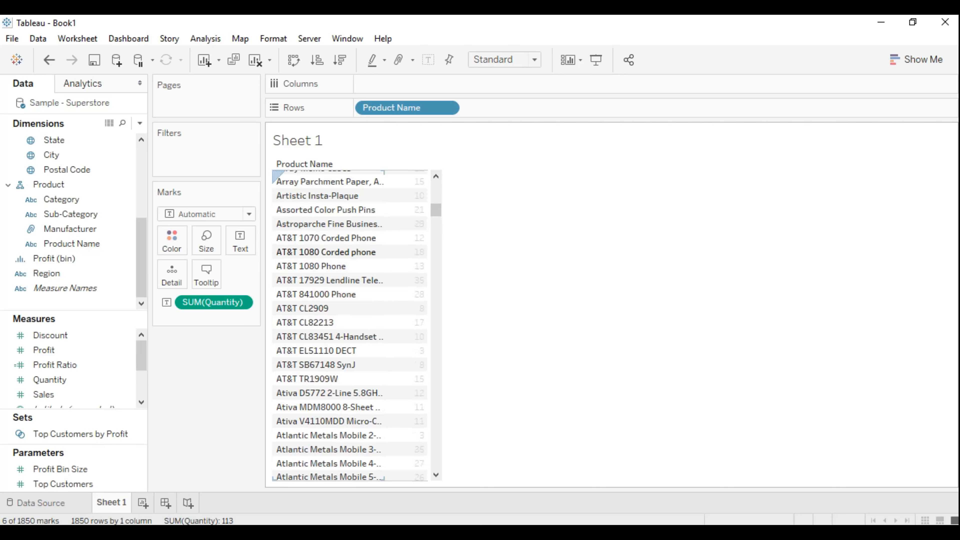
{"action": "scroll", "coordinate": [325, 250], "scroll_direction": "up", "scroll_amount": 1}
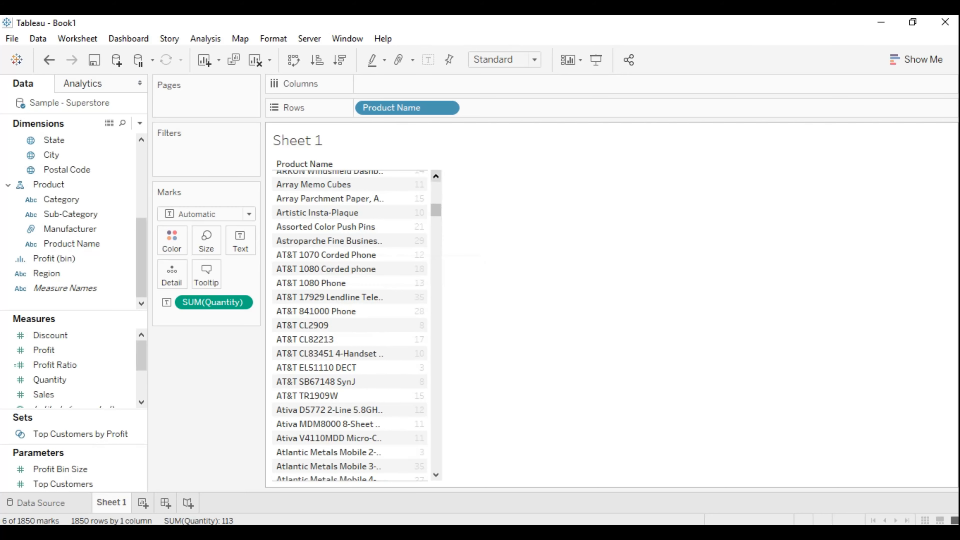
{"action": "left_click", "coordinate": [436, 176]}
{"action": "left_click_drag", "start_coordinate": [435, 176], "coordinate": [435, 176]}
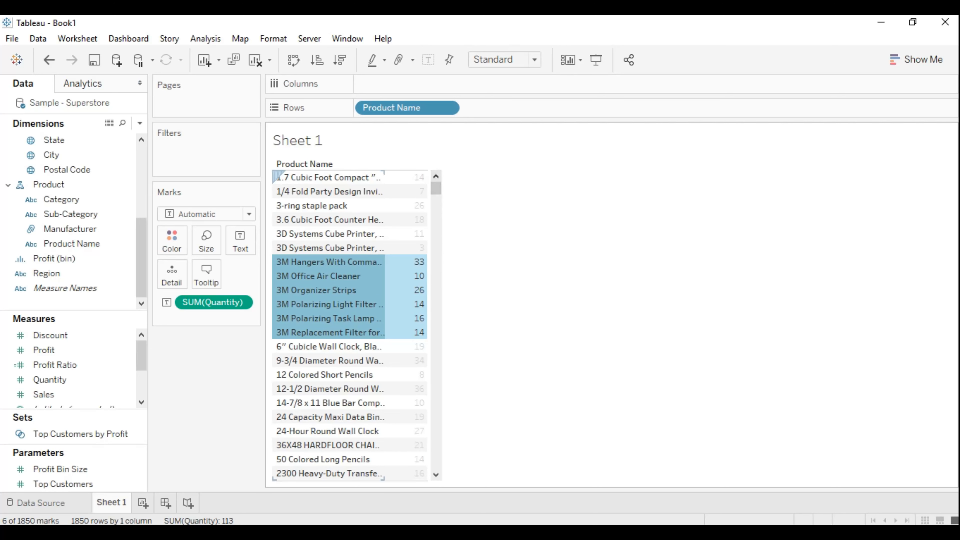
- Group the six selected 3M products directly in the view, check the combined row's details, and undo the grouping
{"action": "mouse_move", "coordinate": [338, 305]}
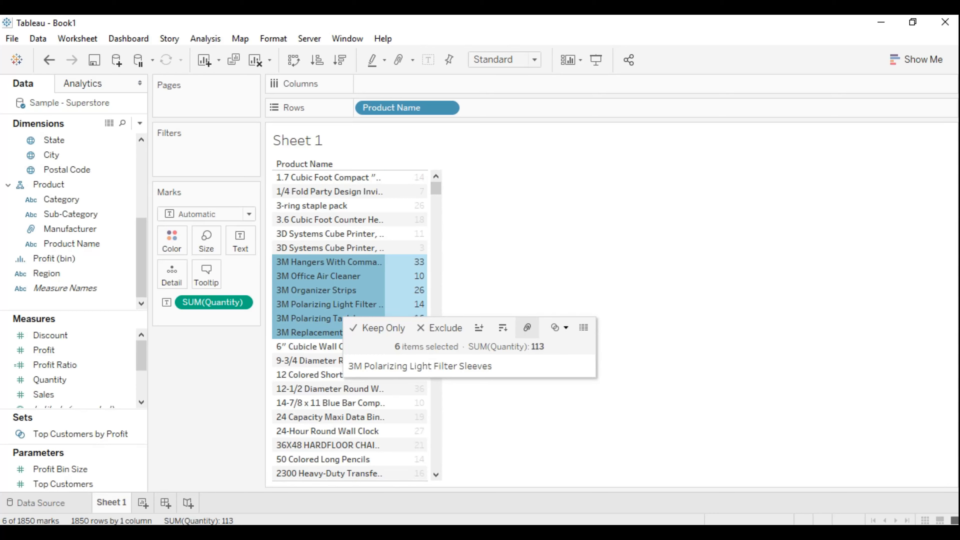
{"action": "left_click", "coordinate": [526, 327]}
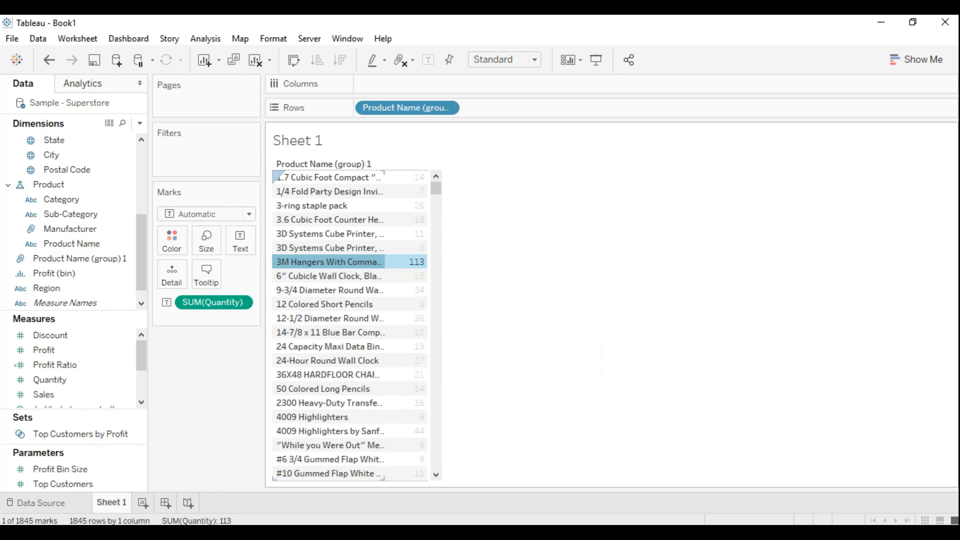
{"action": "mouse_move", "coordinate": [340, 262]}
{"action": "mouse_move", "coordinate": [406, 262]}
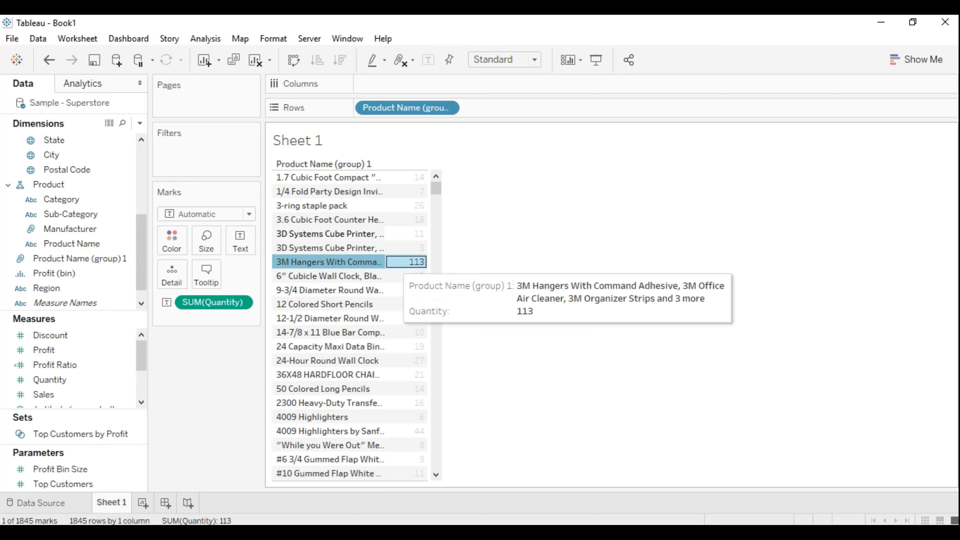
{"action": "mouse_move", "coordinate": [406, 304]}
{"action": "key", "text": "ctrl+z"}
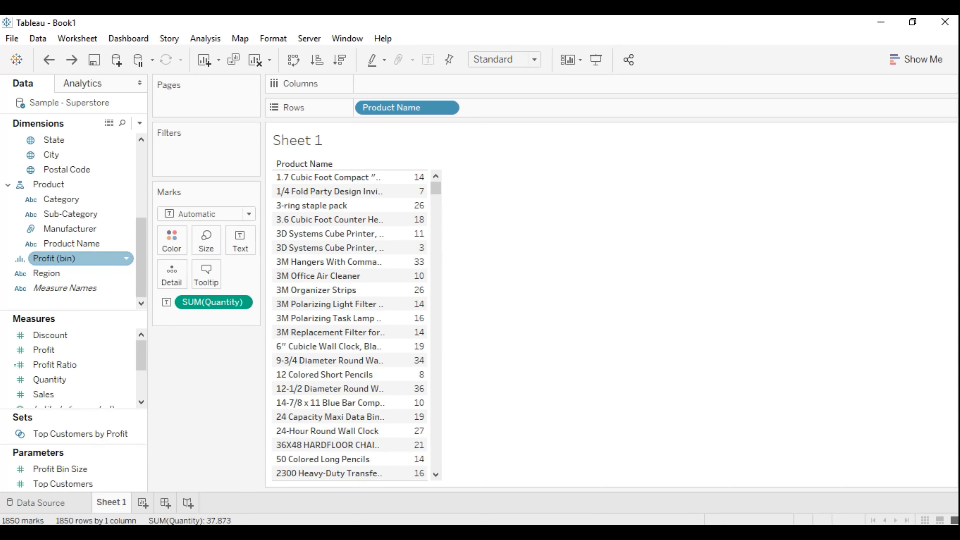
- Start a new group field from the Product Name dimension, group the six 3M products in it, and name that group 3M
{"action": "left_click", "coordinate": [127, 244]}
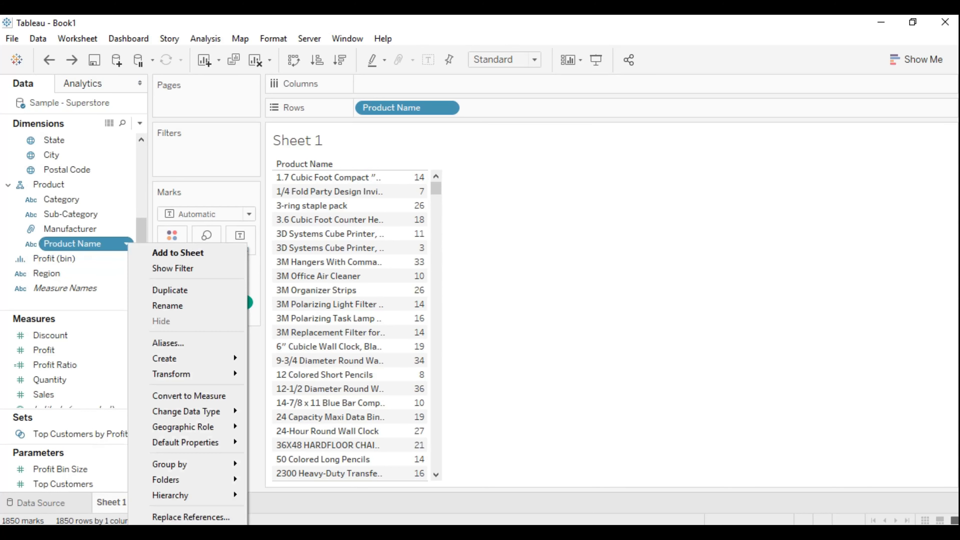
{"action": "mouse_move", "coordinate": [164, 359]}
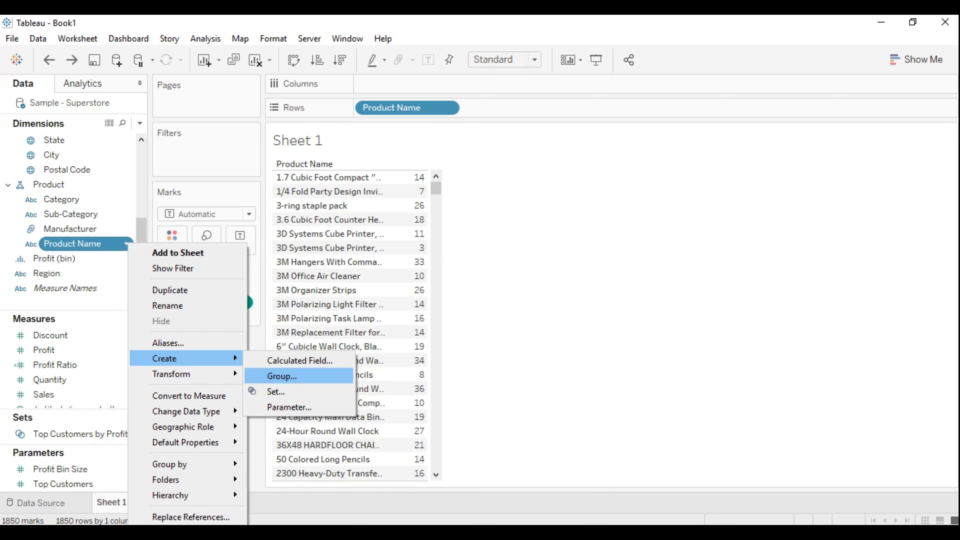
{"action": "left_click", "coordinate": [282, 376]}
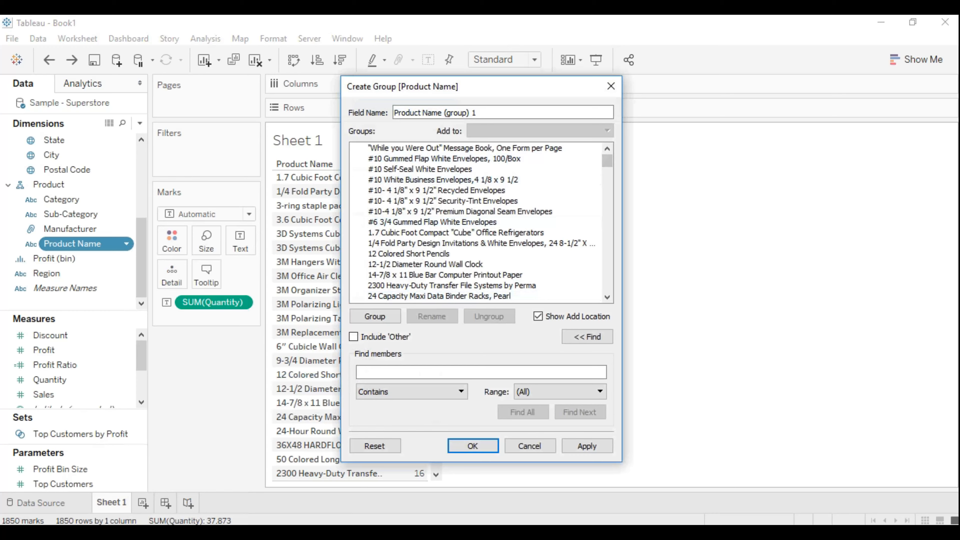
{"action": "left_click", "coordinate": [607, 297]}
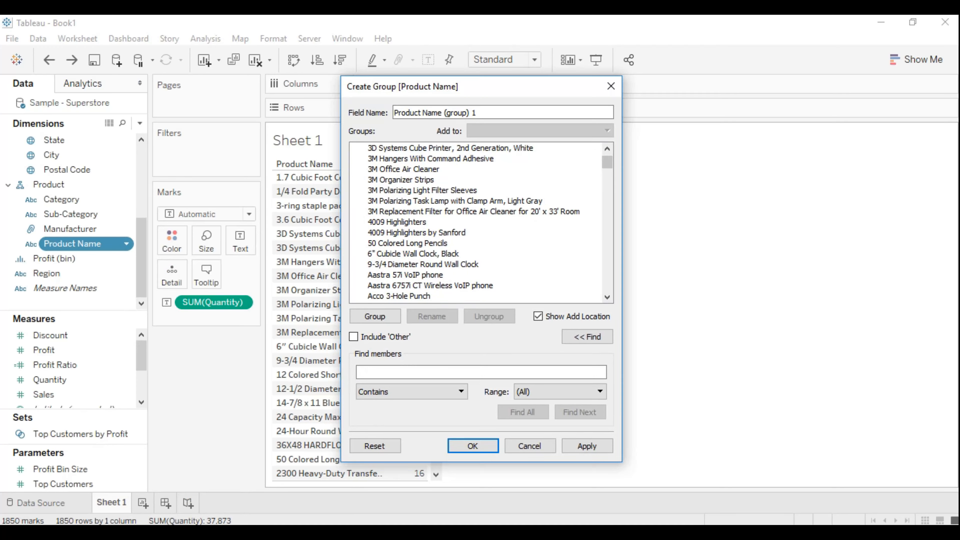
{"action": "left_click", "coordinate": [607, 148]}
{"action": "left_click", "coordinate": [431, 201]}
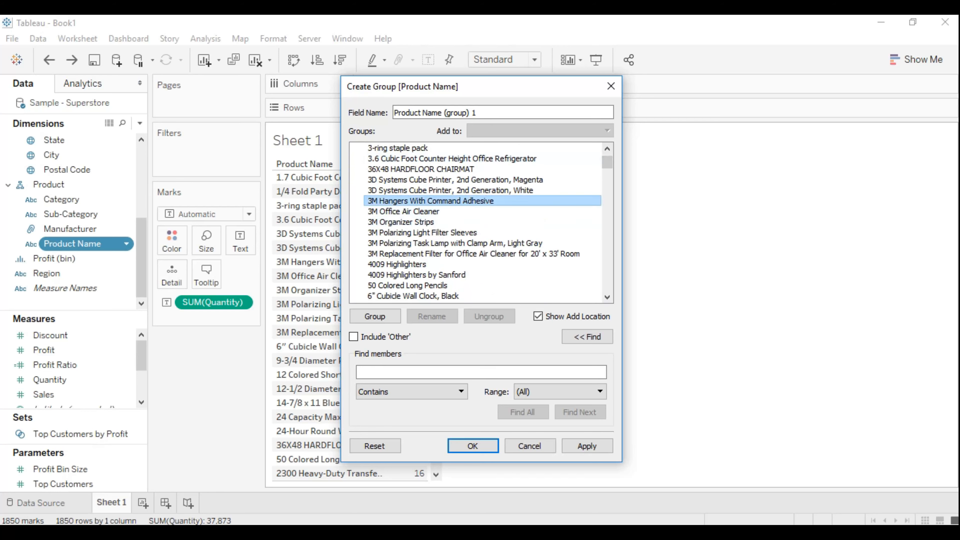
{"action": "left_click", "coordinate": [431, 253], "text": "shift"}
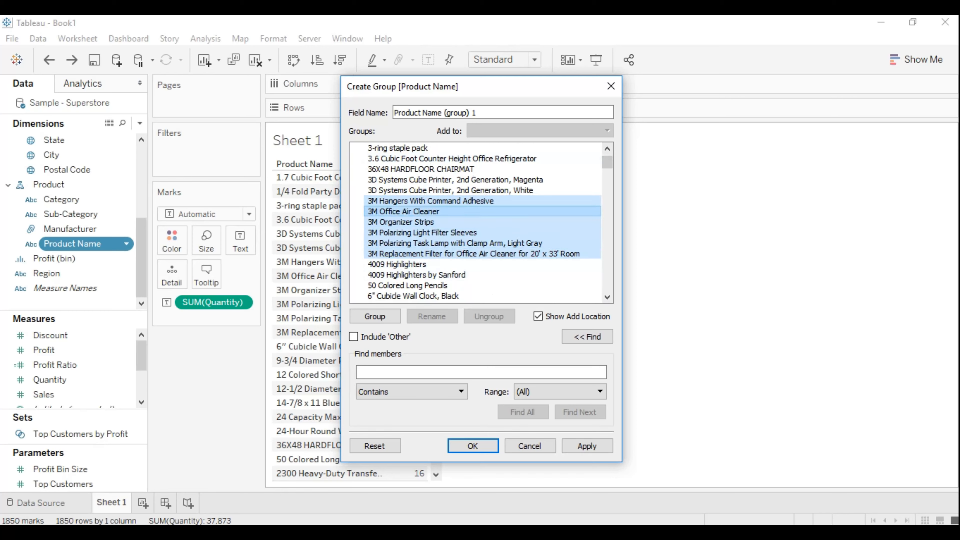
{"action": "left_click", "coordinate": [374, 316]}
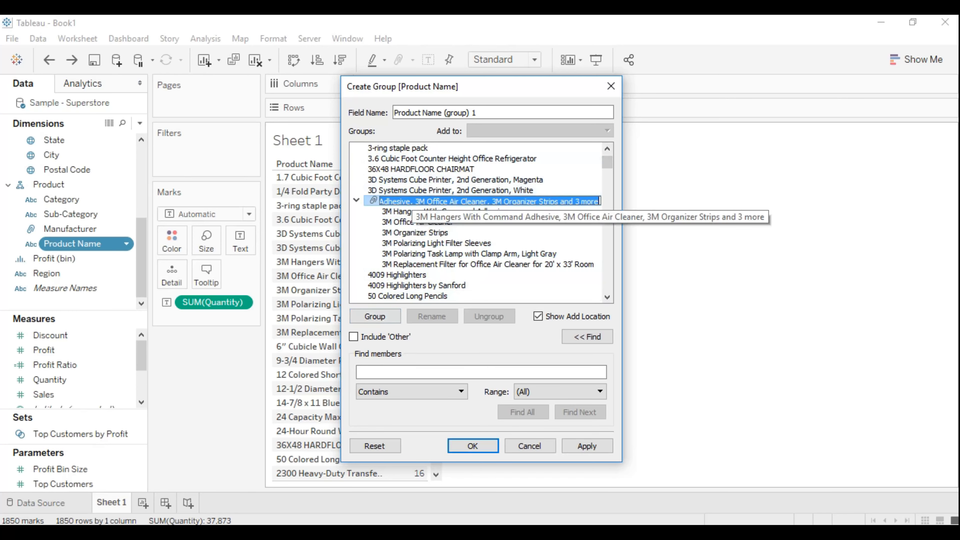
{"action": "type", "text": "3M"}
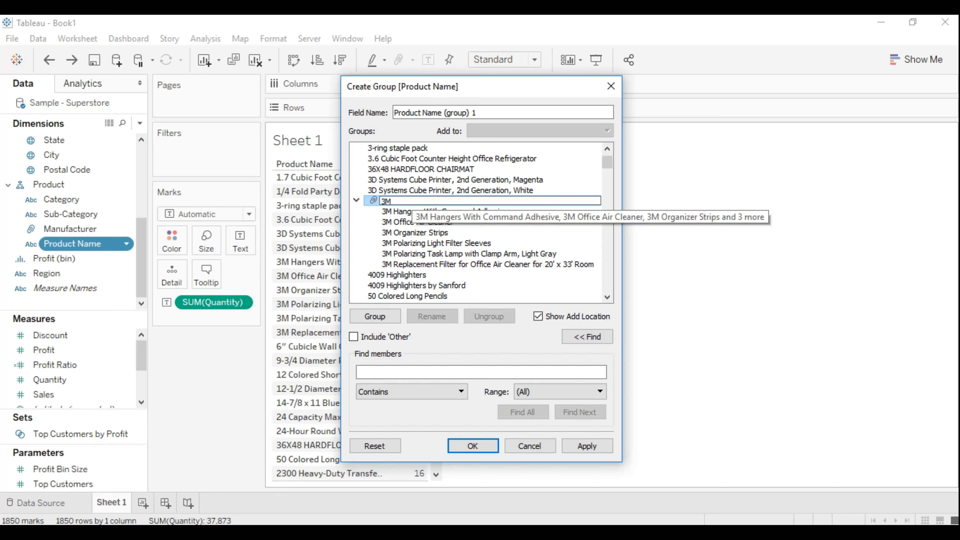
{"action": "key", "text": "Return"}
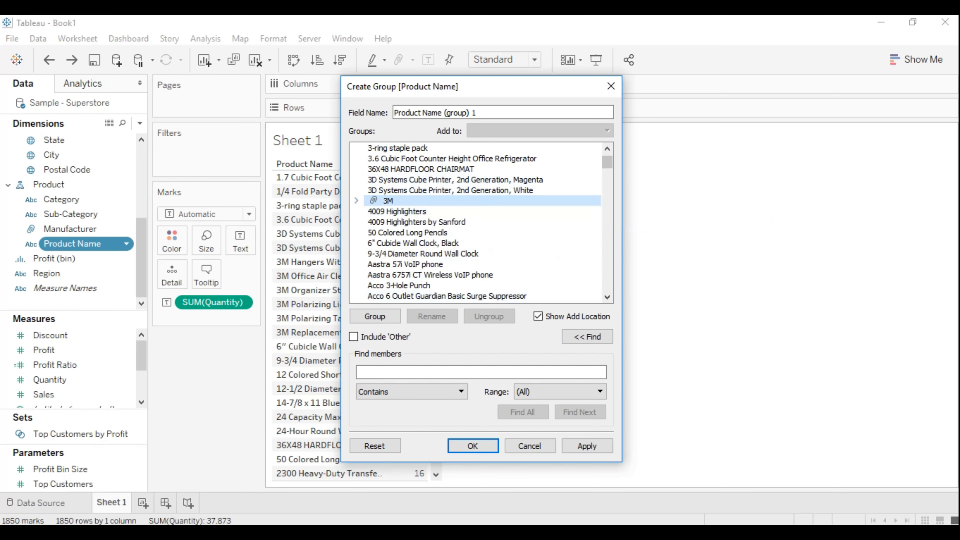
- Group all Acco products, from Acco 3-Hole Punch through Accohide Poly Flexible Ring Binders, name the group ACHO, and collapse it
{"action": "scroll", "coordinate": [607, 297], "scroll_direction": "down", "scroll_amount": 4}
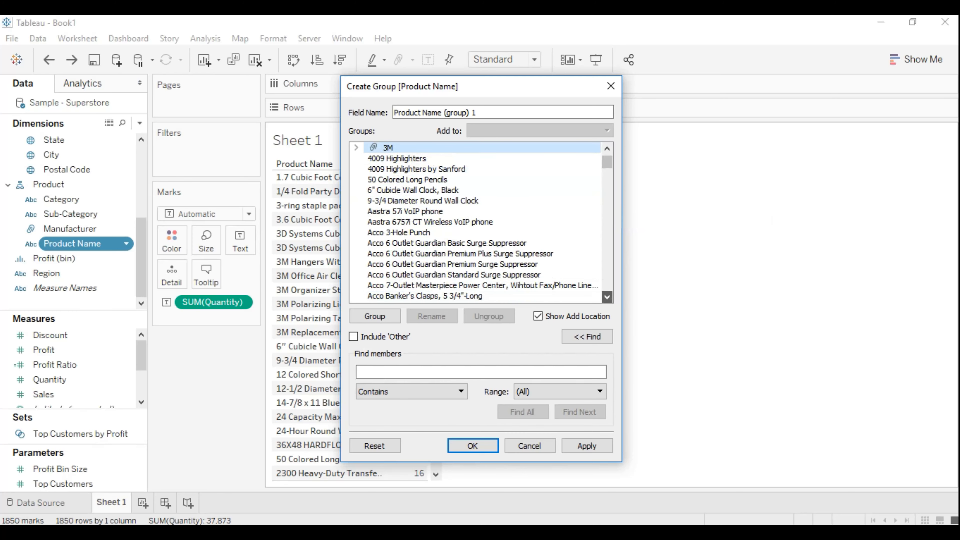
{"action": "left_click", "coordinate": [606, 296]}
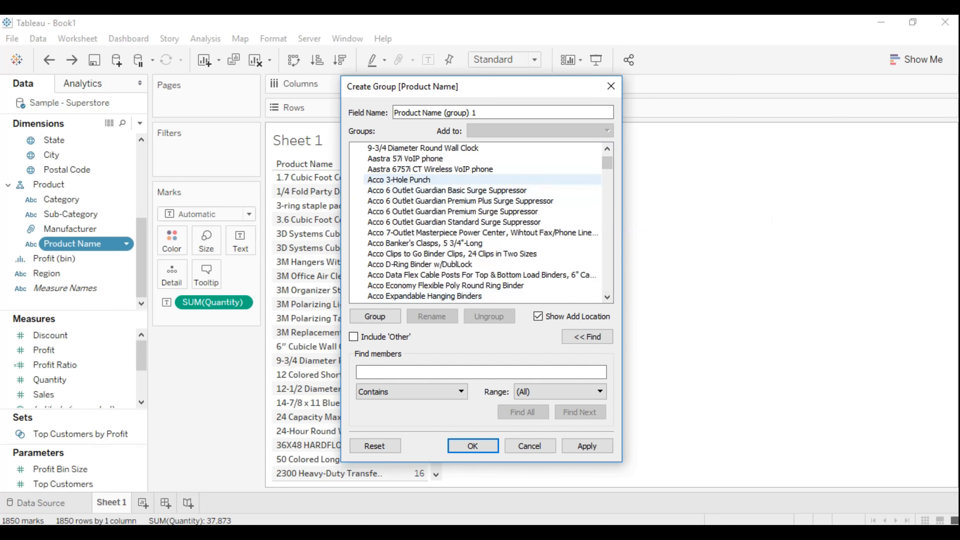
{"action": "left_click", "coordinate": [606, 296]}
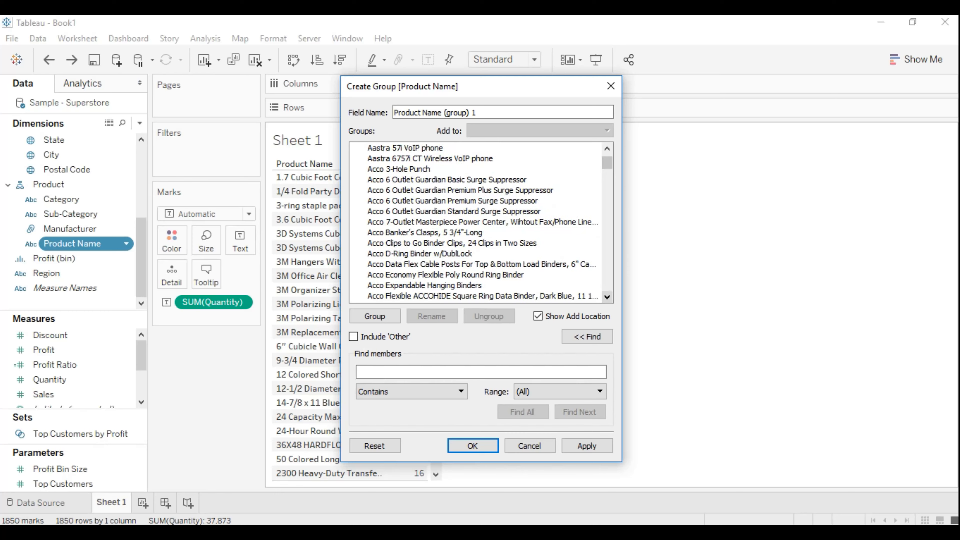
{"action": "left_click", "coordinate": [607, 297]}
{"action": "left_click", "coordinate": [607, 296]}
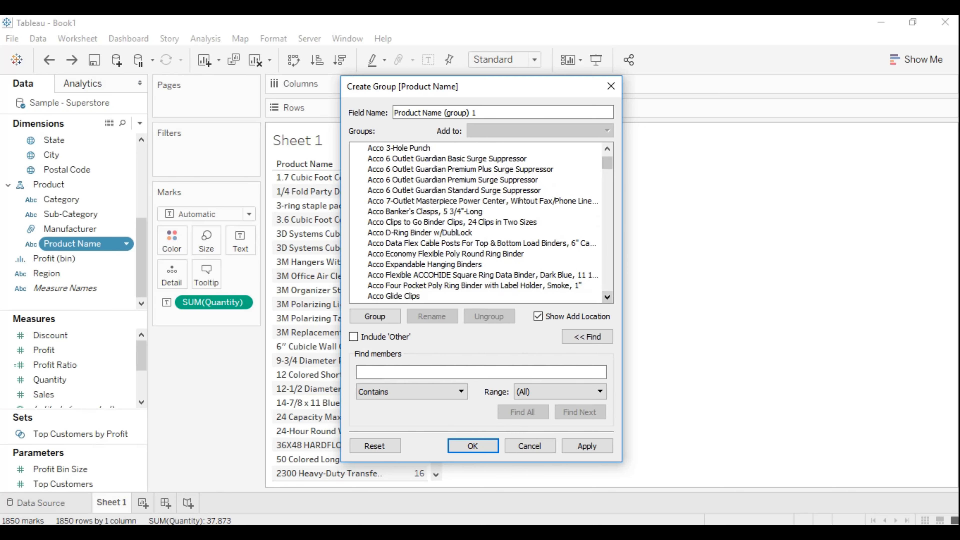
{"action": "left_click", "coordinate": [607, 296]}
{"action": "left_click", "coordinate": [606, 297]}
{"action": "left_click", "coordinate": [607, 297]}
{"action": "left_click", "coordinate": [607, 297]}
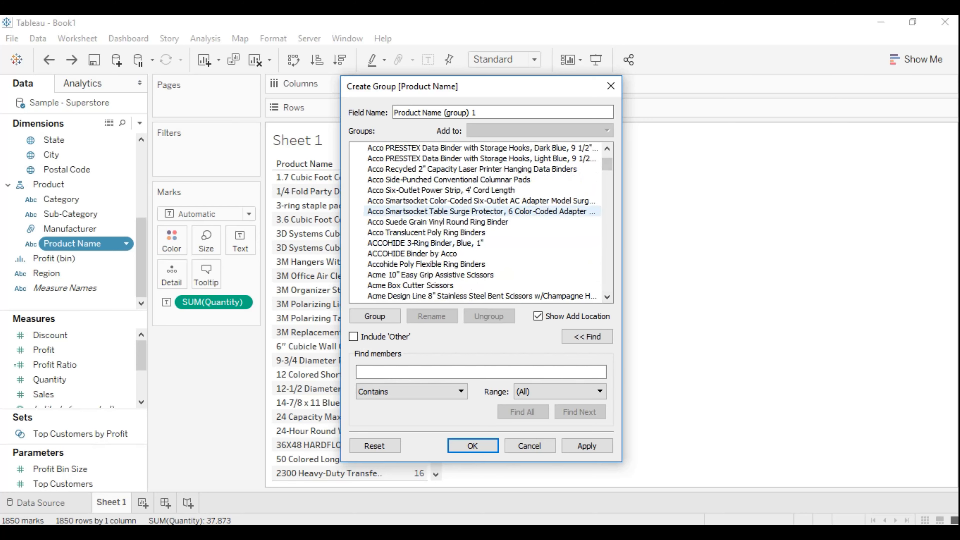
{"action": "left_click", "coordinate": [450, 254]}
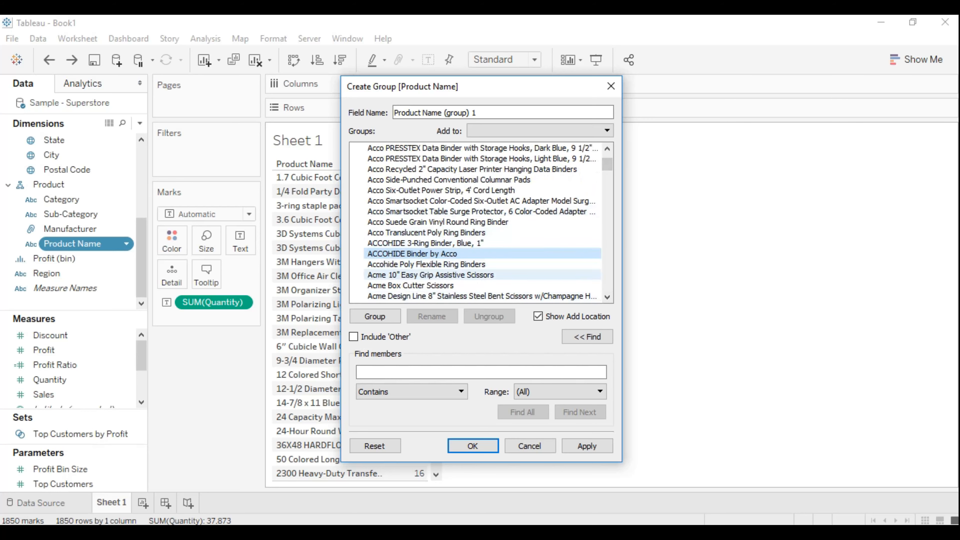
{"action": "left_click", "coordinate": [449, 264]}
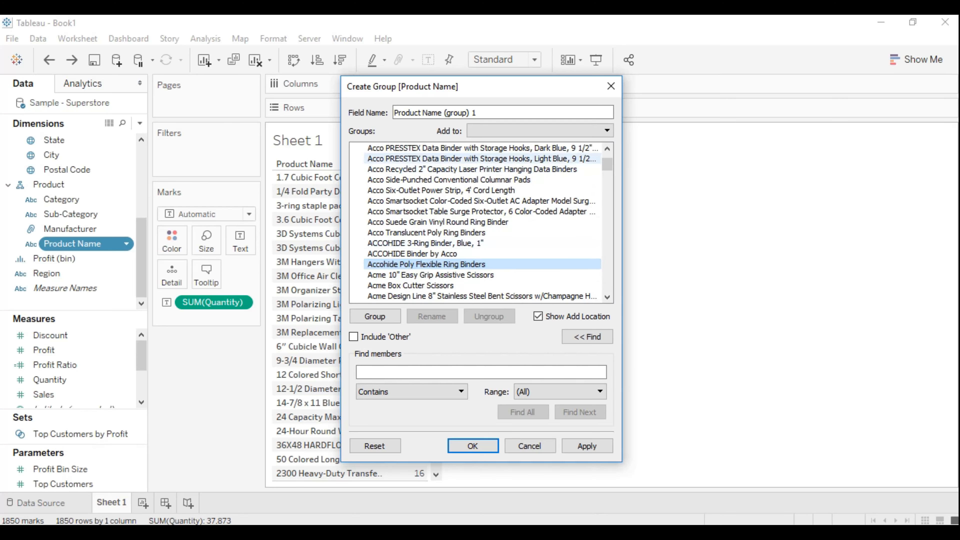
{"action": "left_click", "coordinate": [607, 148]}
{"action": "left_click", "coordinate": [607, 149]}
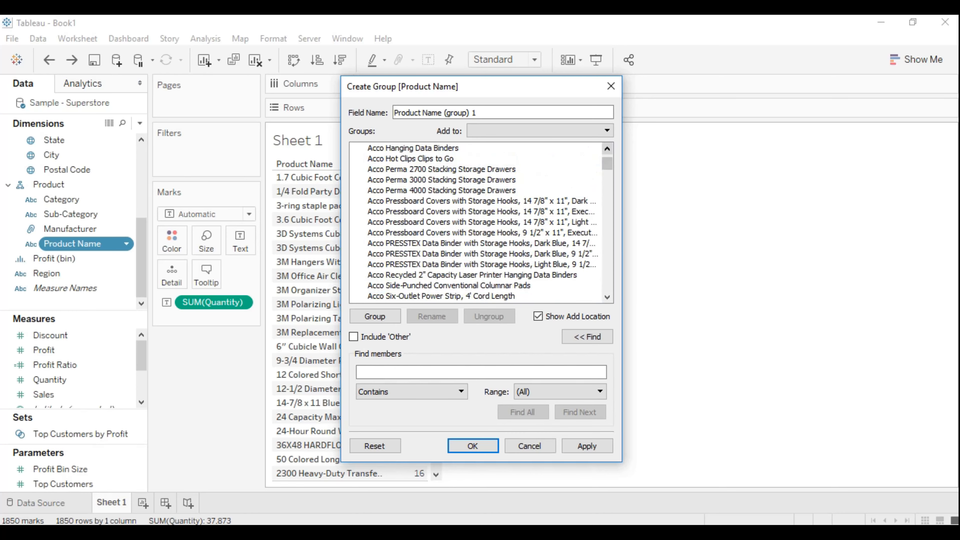
{"action": "left_click", "coordinate": [606, 148]}
{"action": "left_click", "coordinate": [606, 149]}
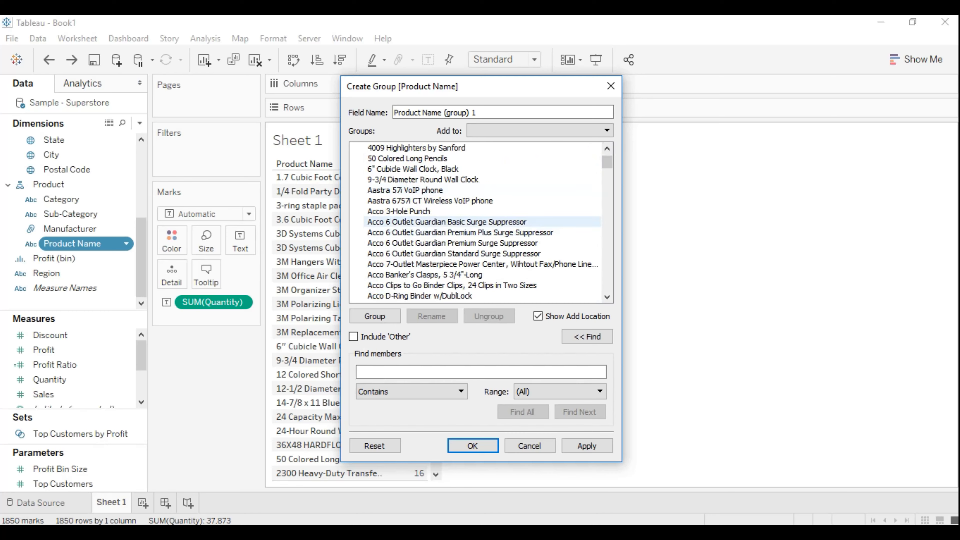
{"action": "left_click", "coordinate": [449, 211], "text": "shift"}
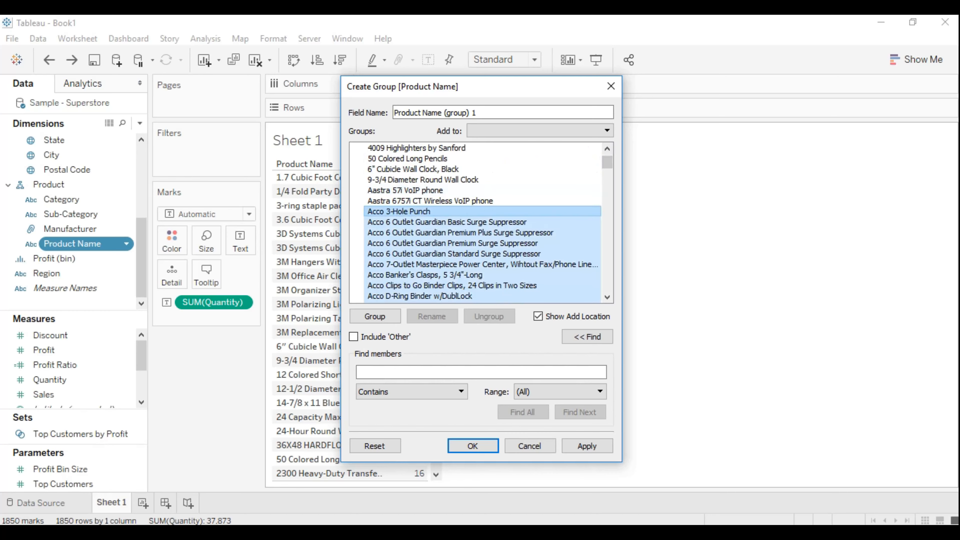
{"action": "left_click", "coordinate": [375, 316]}
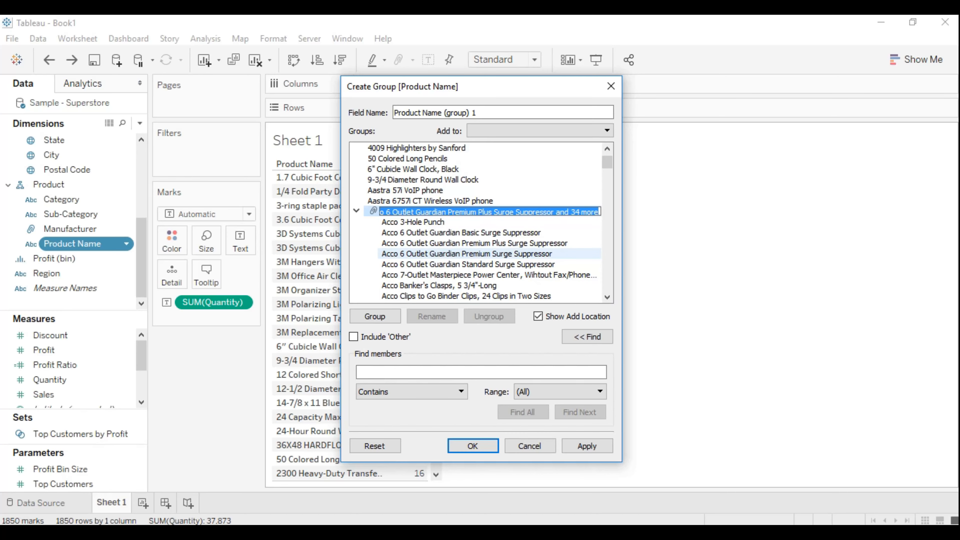
{"action": "type", "text": "ACHO"}
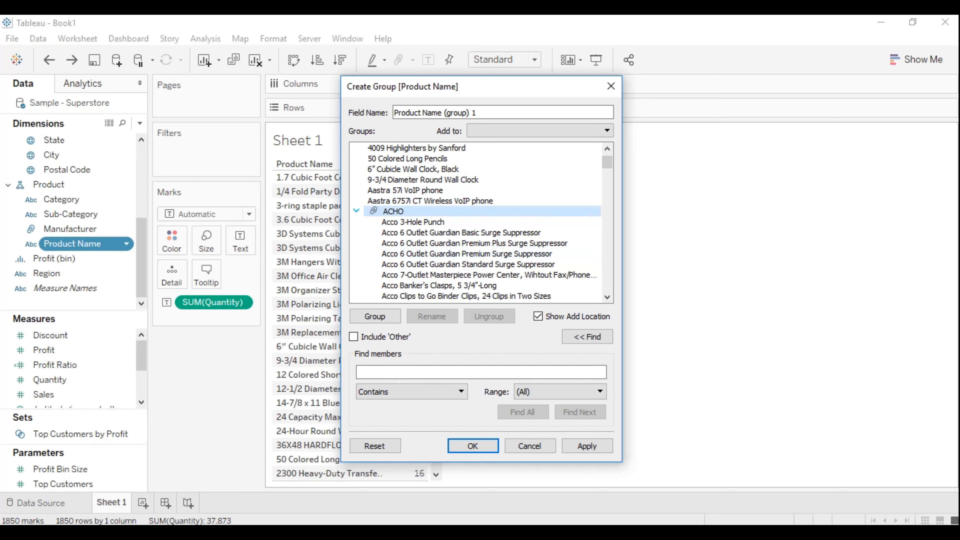
{"action": "left_click", "coordinate": [356, 211]}
- Group the AT&T products, from AT&T 1070 Corded Phone through AT&T TR1909W, and name the group AT&T
{"action": "scroll", "coordinate": [482, 180], "scroll_direction": "up", "scroll_amount": 10}
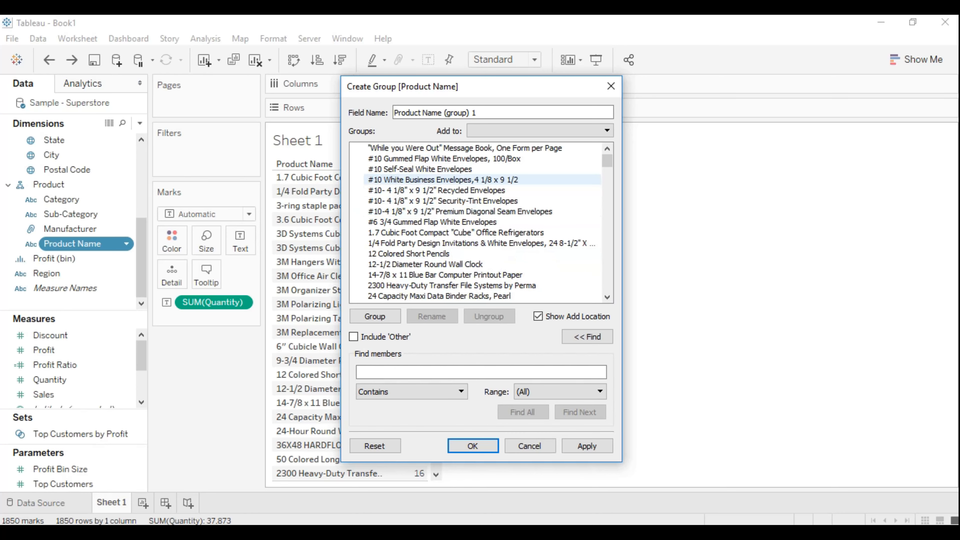
{"action": "scroll", "coordinate": [482, 179], "scroll_direction": "down", "scroll_amount": 15}
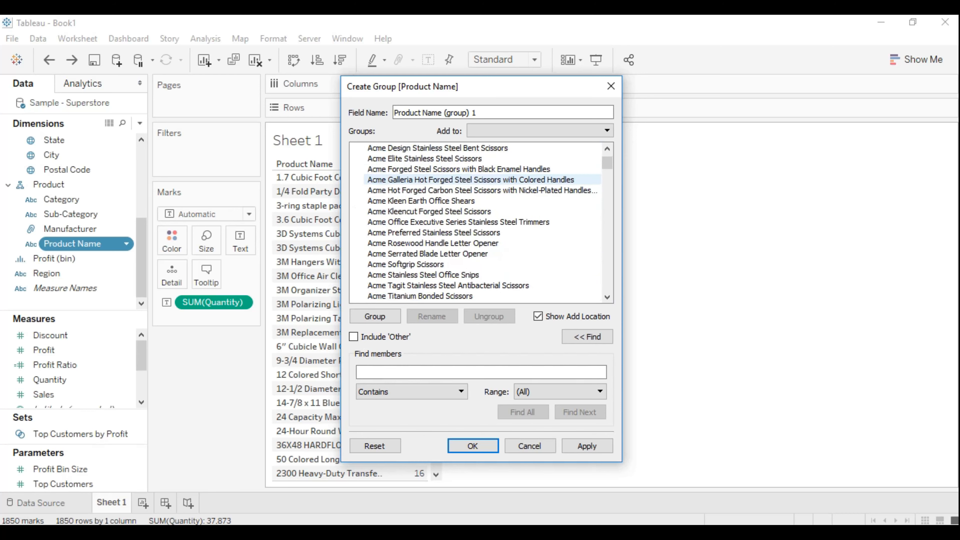
{"action": "scroll", "coordinate": [482, 180], "scroll_direction": "down", "scroll_amount": 12}
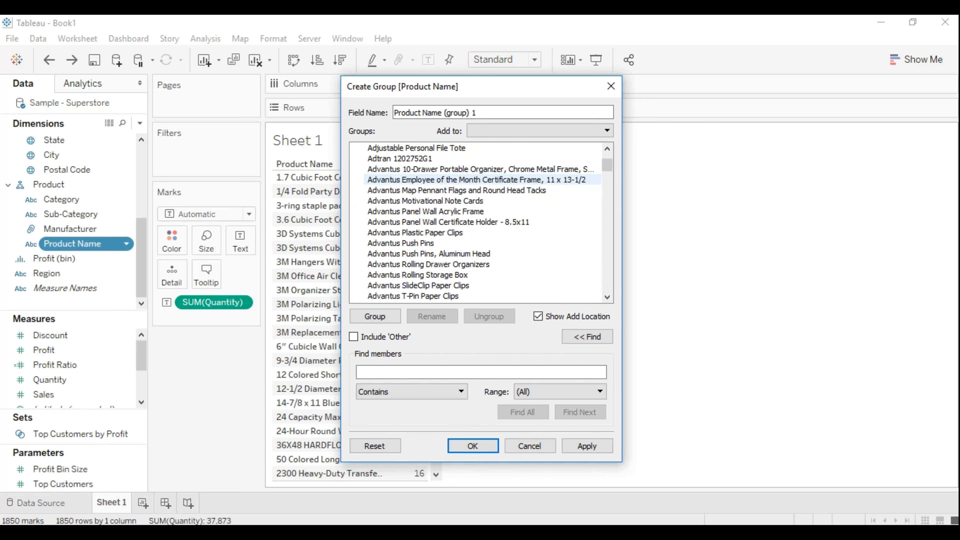
{"action": "scroll", "coordinate": [482, 179], "scroll_direction": "down", "scroll_amount": 15}
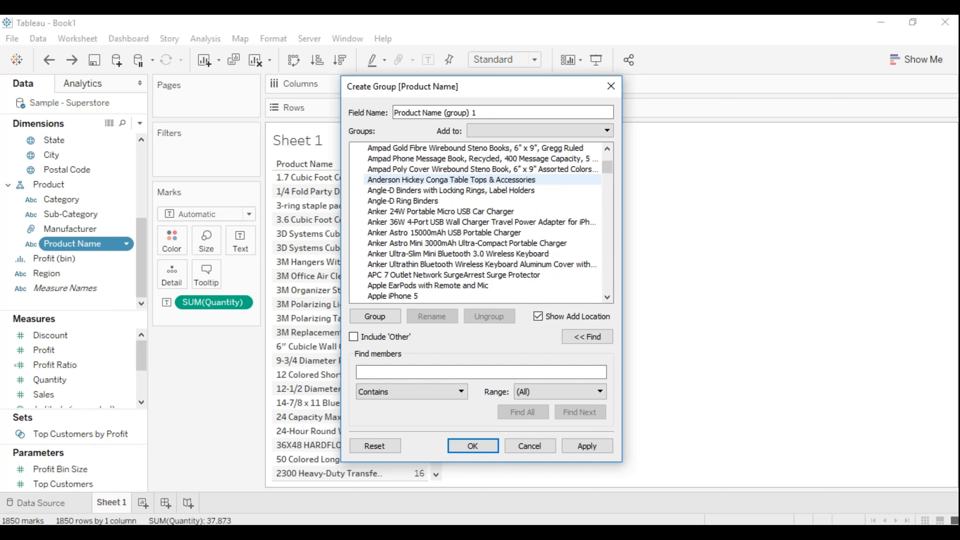
{"action": "scroll", "coordinate": [482, 179], "scroll_direction": "down", "scroll_amount": 8}
{"action": "scroll", "coordinate": [482, 179], "scroll_direction": "down", "scroll_amount": 2}
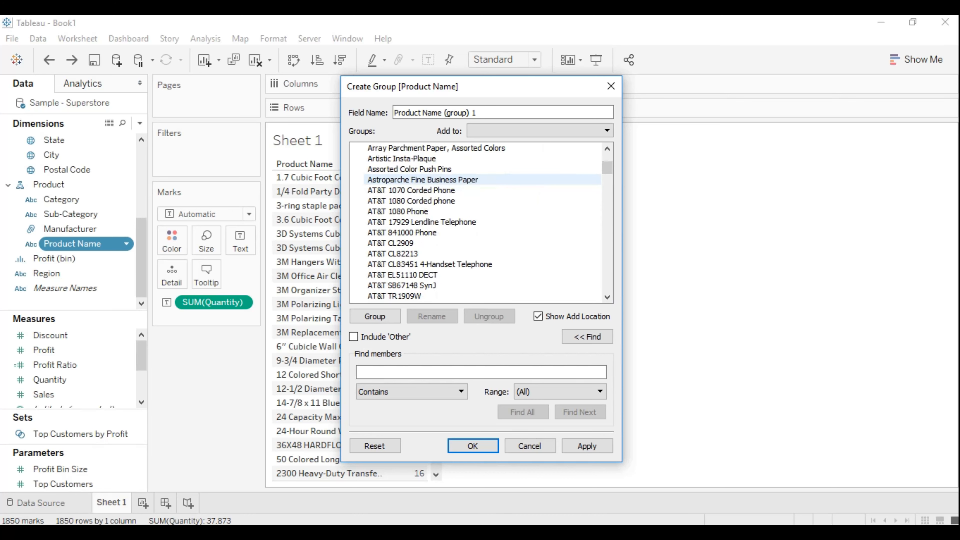
{"action": "scroll", "coordinate": [482, 265], "scroll_direction": "down", "scroll_amount": 4}
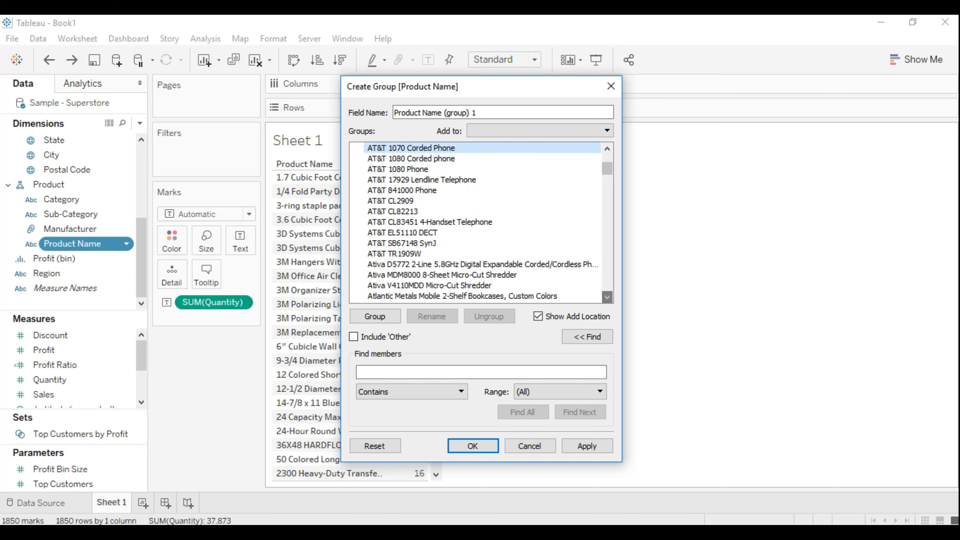
{"action": "left_click", "coordinate": [394, 253], "text": "shift"}
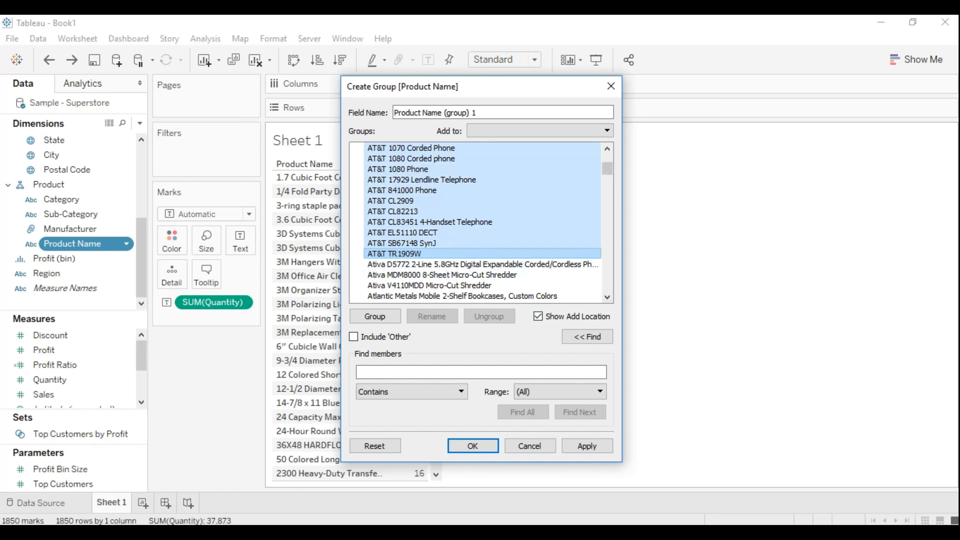
{"action": "left_click", "coordinate": [375, 316]}
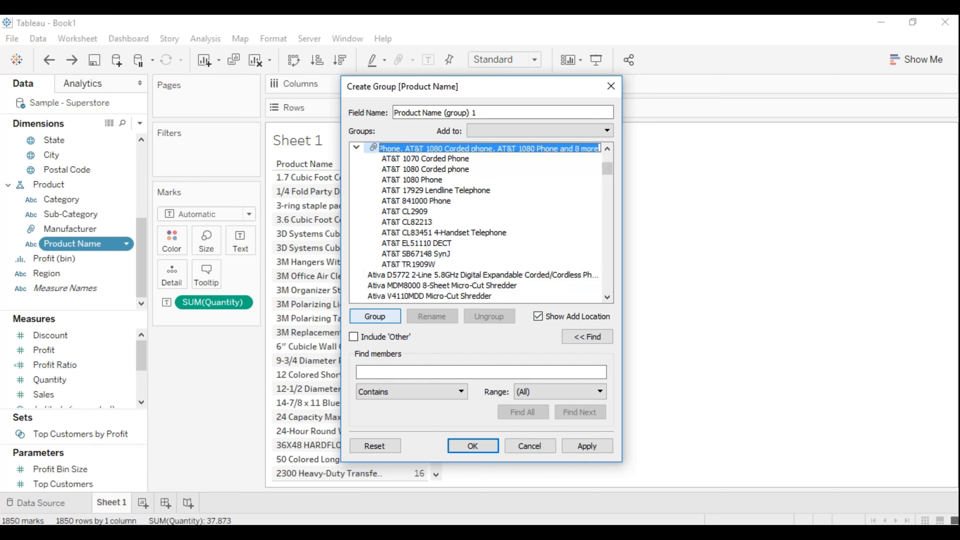
{"action": "type", "text": "A"}
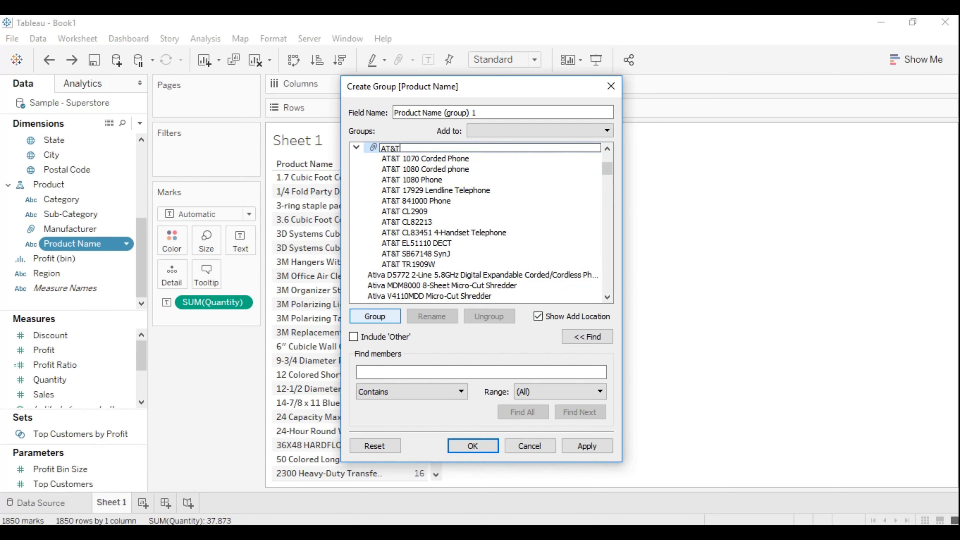
{"action": "type", "text": "T&T"}
{"action": "key", "text": "Return"}
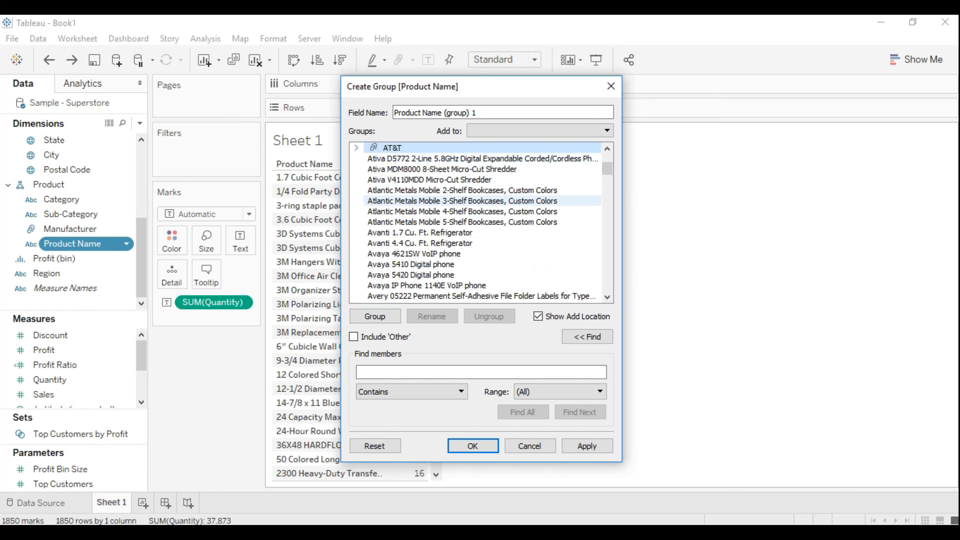
- Name the new group field Grouped Product, apply the grouping, and finish defining the field
{"action": "scroll", "coordinate": [476, 200], "scroll_direction": "up", "scroll_amount": 2}
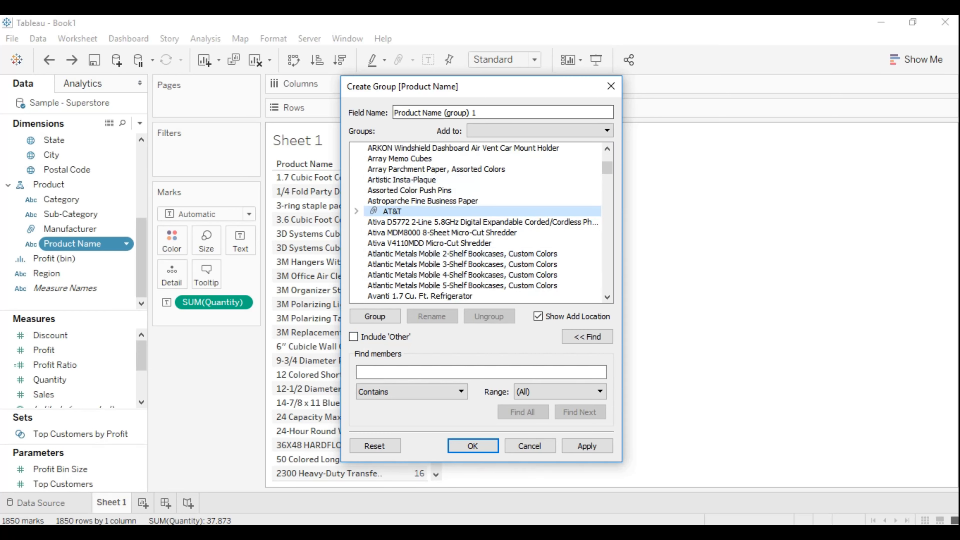
{"action": "left_click", "coordinate": [477, 112]}
{"action": "key", "text": "ctrl+a"}
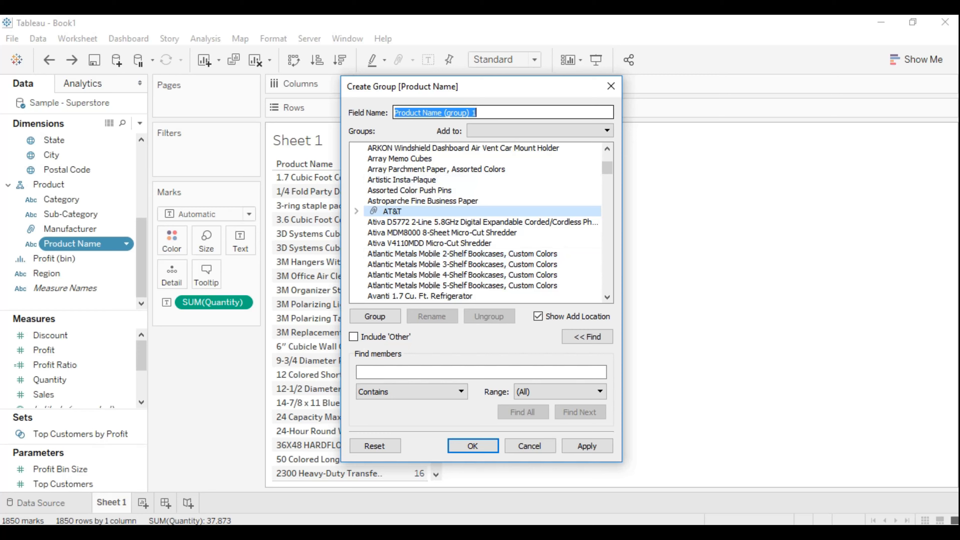
{"action": "key", "text": "End"}
{"action": "key", "text": "ctrl+shift+Left"}
{"action": "key", "text": "ctrl+shift+Left"}
{"action": "key", "text": "ctrl+shift+Left"}
{"action": "key", "text": "BackSpace"}
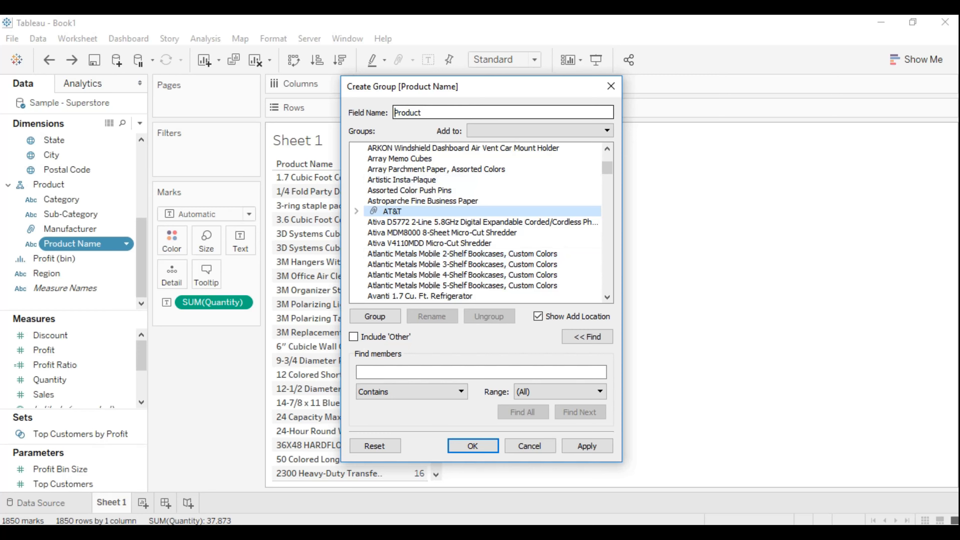
{"action": "type", "text": "Grouped"}
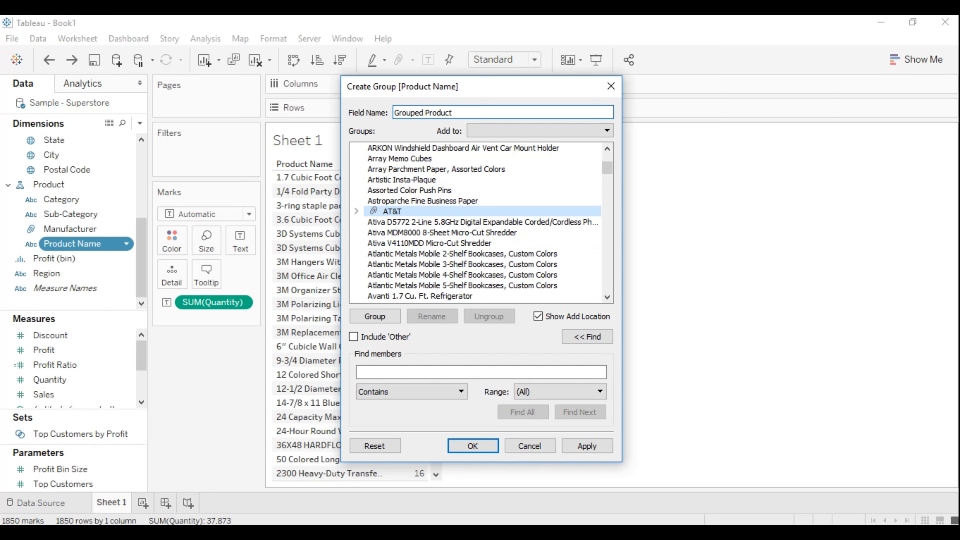
{"action": "left_click", "coordinate": [586, 446]}
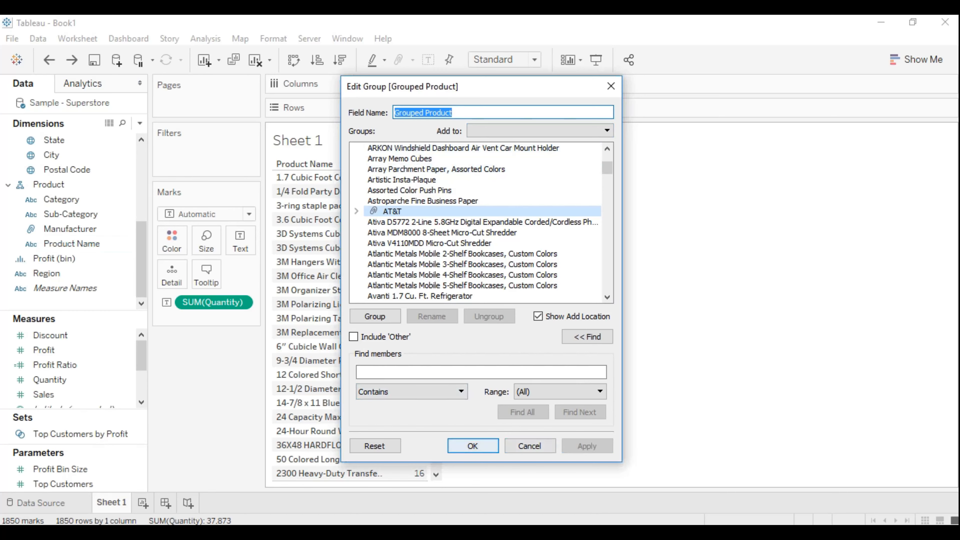
{"action": "left_click", "coordinate": [472, 446]}
- Add Grouped Product to the rows ahead of Product Name, and check the 3M, ACHO and AT&T groups in the view
{"action": "left_click_drag", "start_coordinate": [141, 259], "coordinate": [141, 183]}
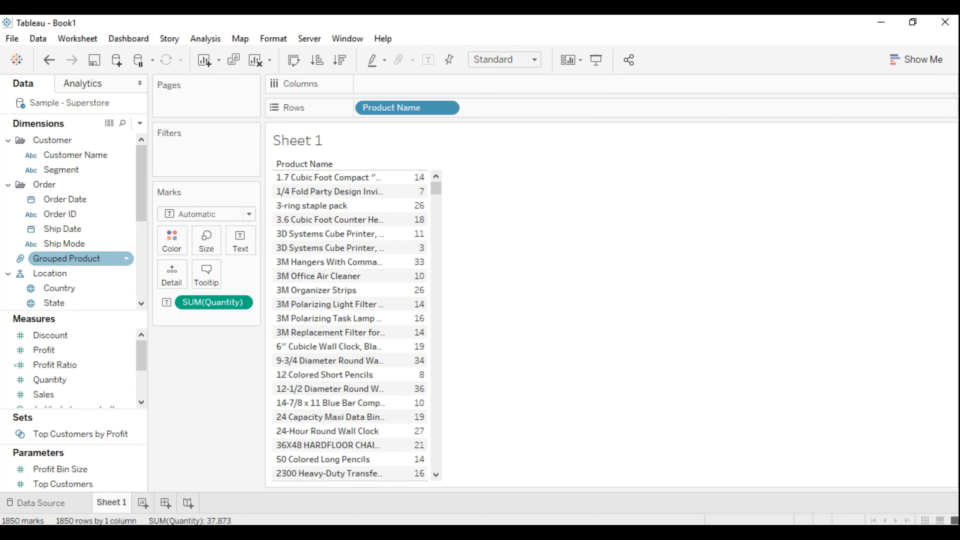
{"action": "mouse_move", "coordinate": [66, 258]}
{"action": "left_mouse_down"}
{"action": "mouse_move", "coordinate": [226, 288]}
{"action": "mouse_move", "coordinate": [460, 163]}
{"action": "mouse_move", "coordinate": [487, 111]}
{"action": "mouse_move", "coordinate": [388, 101]}
{"action": "mouse_move", "coordinate": [363, 110]}
{"action": "left_mouse_up"}
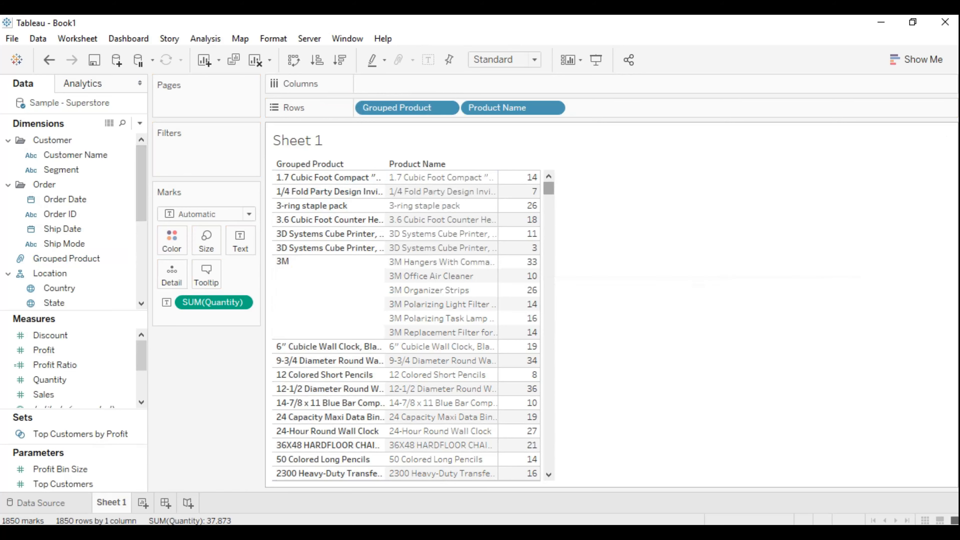
{"action": "left_click", "coordinate": [548, 474]}
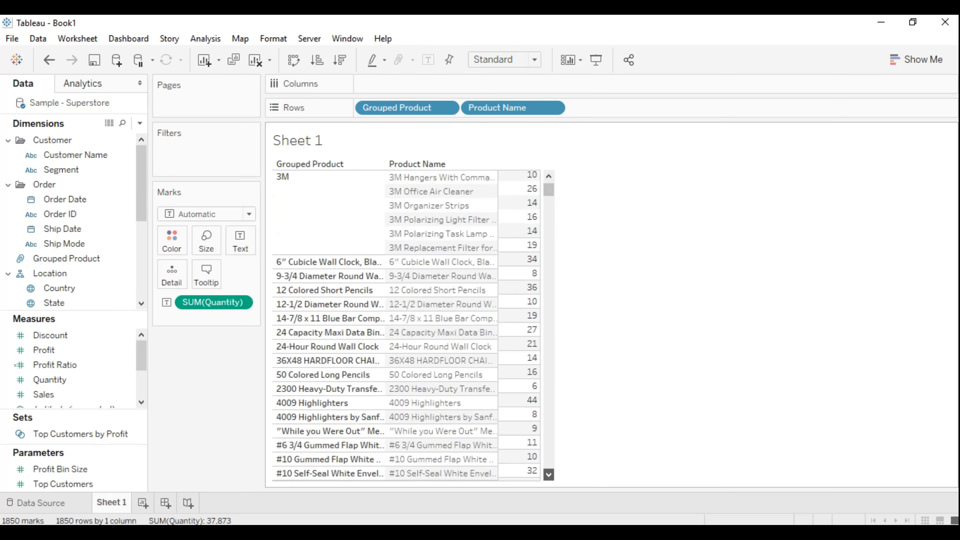
{"action": "left_click", "coordinate": [549, 475]}
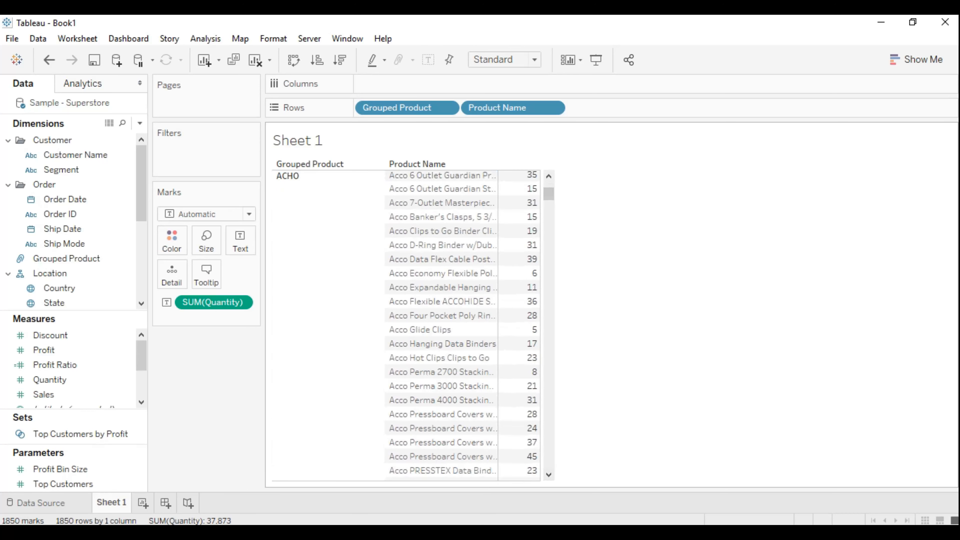
{"action": "left_click", "coordinate": [548, 475]}
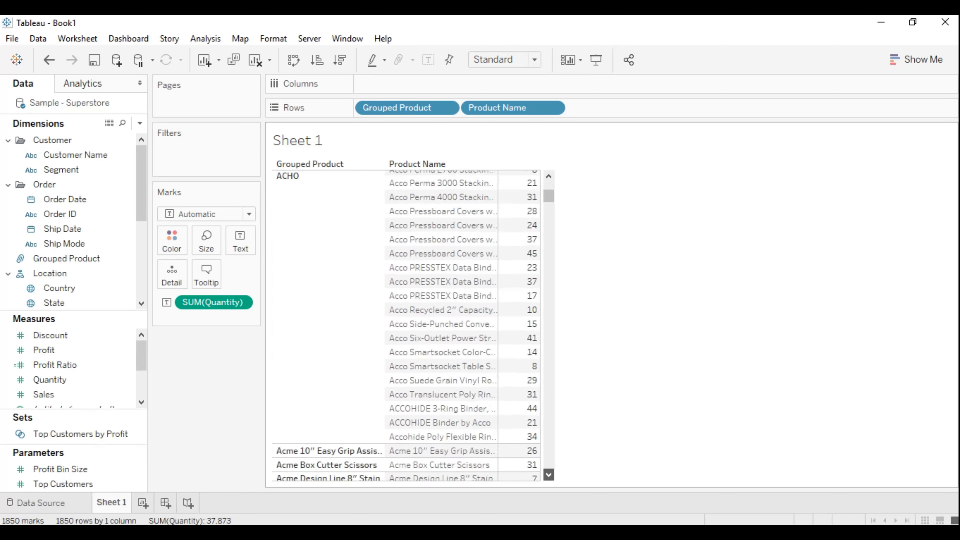
{"action": "left_click", "coordinate": [548, 475]}
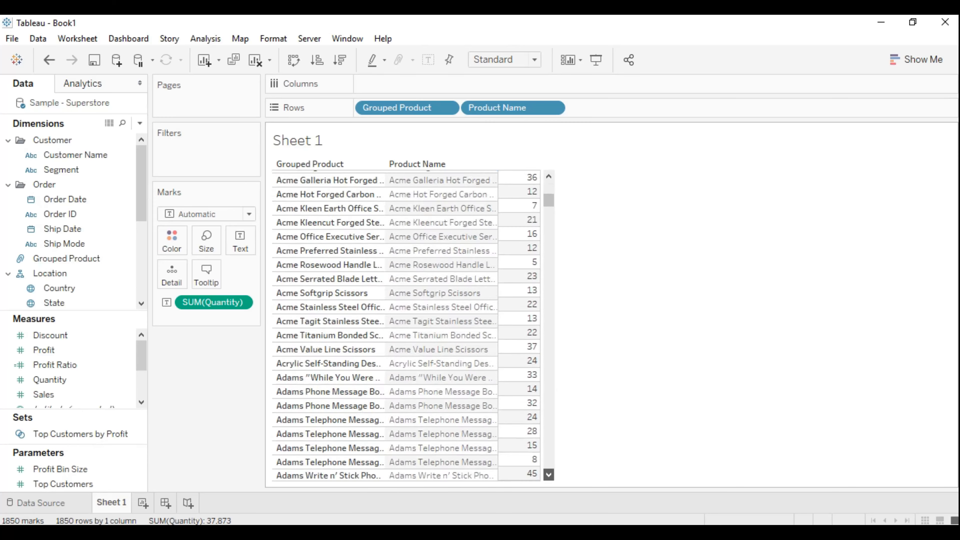
{"action": "left_click", "coordinate": [548, 475]}
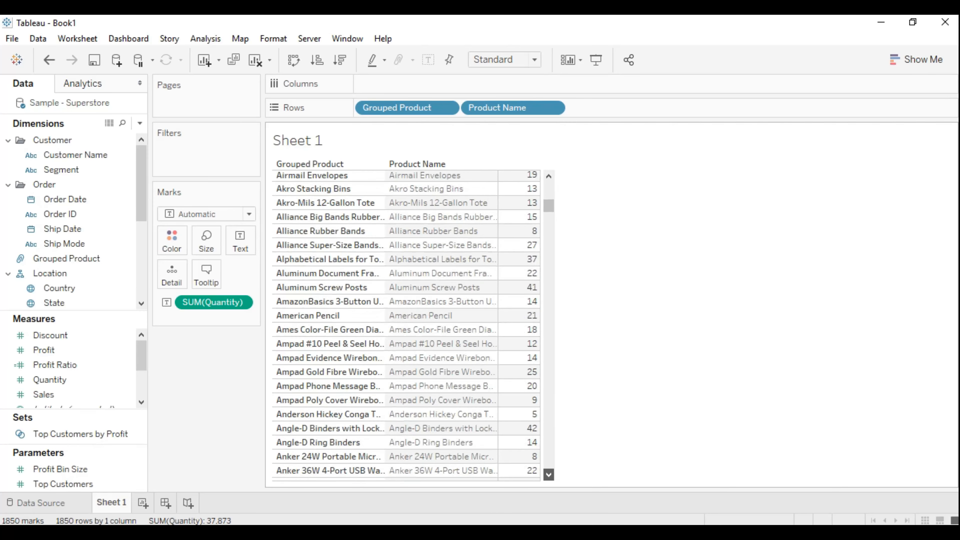
{"action": "left_click", "coordinate": [548, 475]}
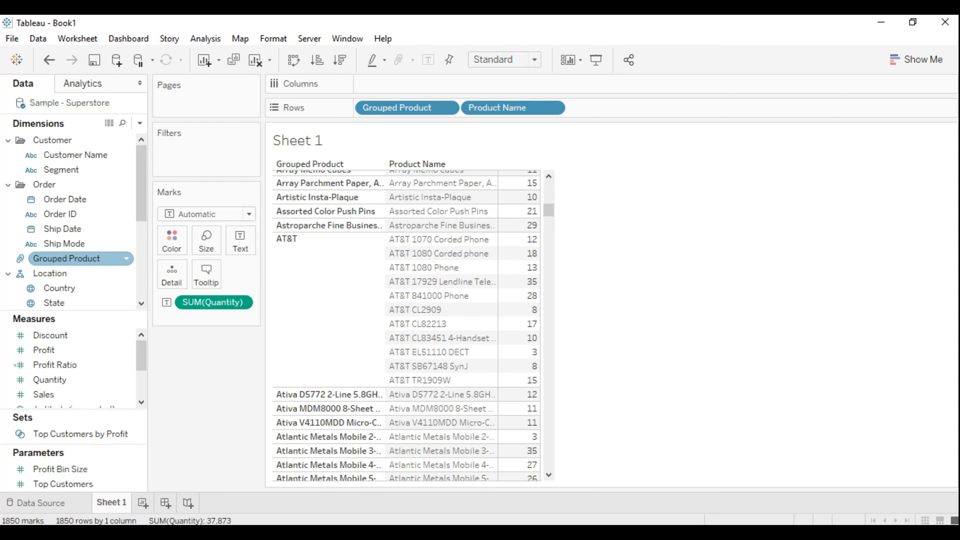
- Edit the Grouped Product group to include 'Other' for all ungrouped products, and remove Product Name from the rows
{"action": "right_click", "coordinate": [101, 258]}
{"action": "left_click", "coordinate": [144, 99]}
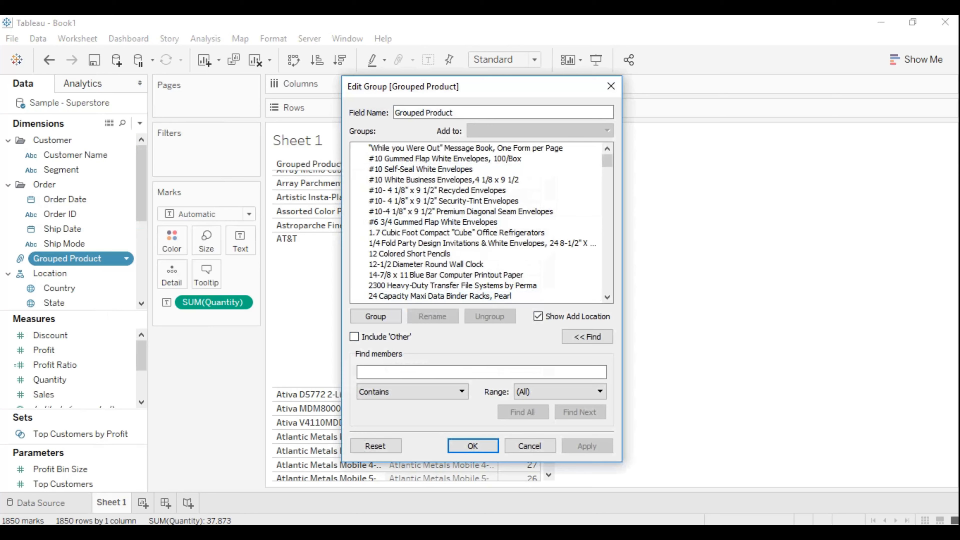
{"action": "left_click", "coordinate": [353, 336]}
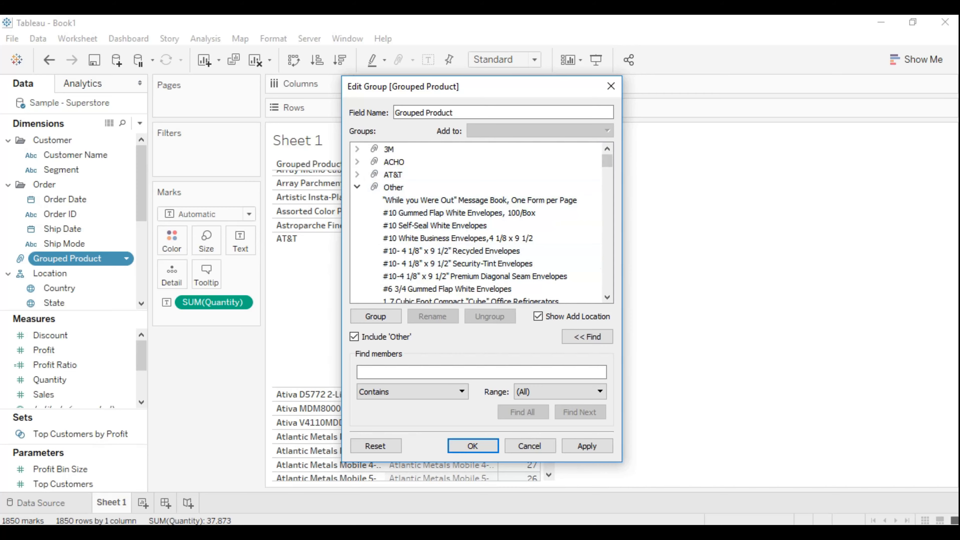
{"action": "left_click", "coordinate": [472, 445]}
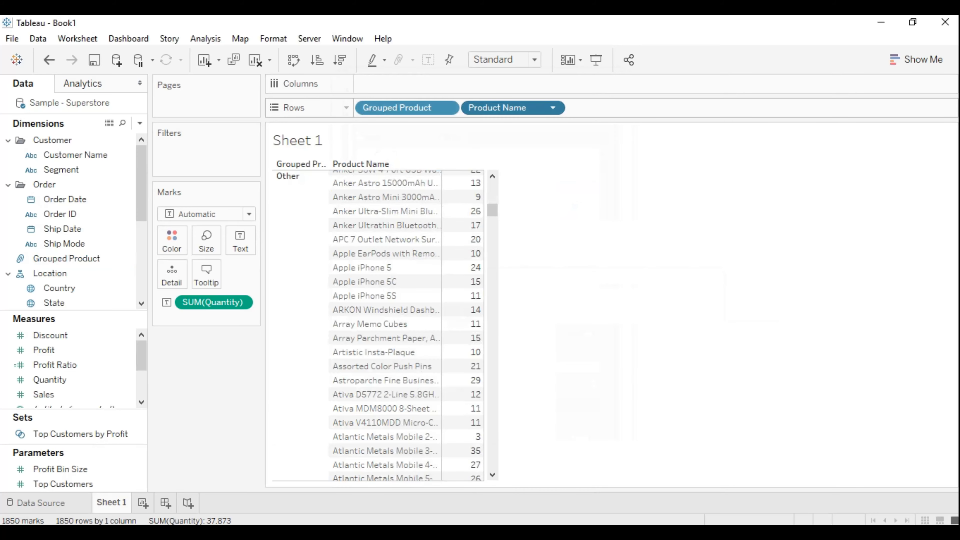
{"action": "left_click_drag", "start_coordinate": [503, 107], "coordinate": [227, 380]}
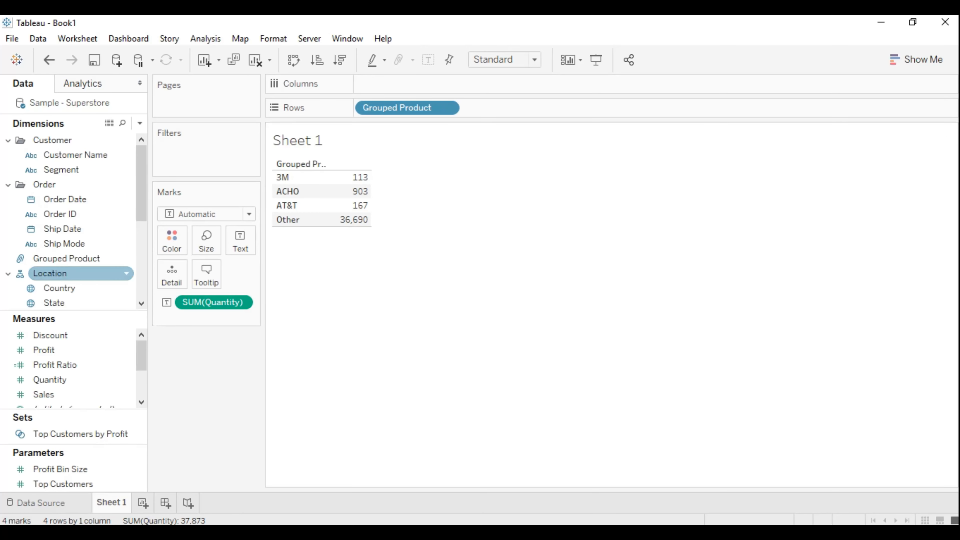
- Add Product Name with all members back to the rows after Grouped Product, check the group members, and remove it again
{"action": "scroll", "coordinate": [75, 273], "scroll_direction": "down", "scroll_amount": 4}
{"action": "mouse_move", "coordinate": [76, 243]}
{"action": "left_mouse_down"}
{"action": "mouse_move", "coordinate": [247, 267]}
{"action": "mouse_move", "coordinate": [474, 138]}
{"action": "mouse_move", "coordinate": [499, 110]}
{"action": "mouse_move", "coordinate": [467, 107]}
{"action": "left_mouse_up"}
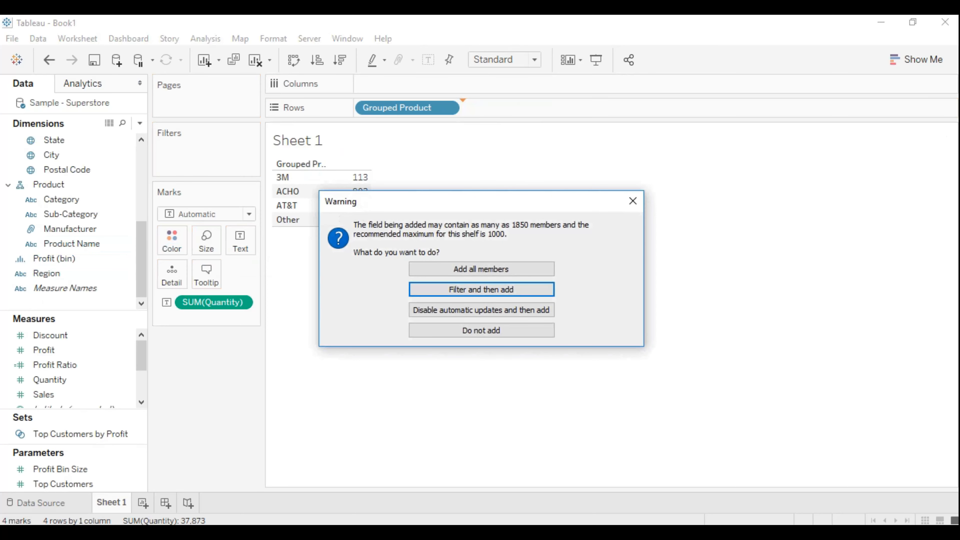
{"action": "left_click", "coordinate": [481, 269]}
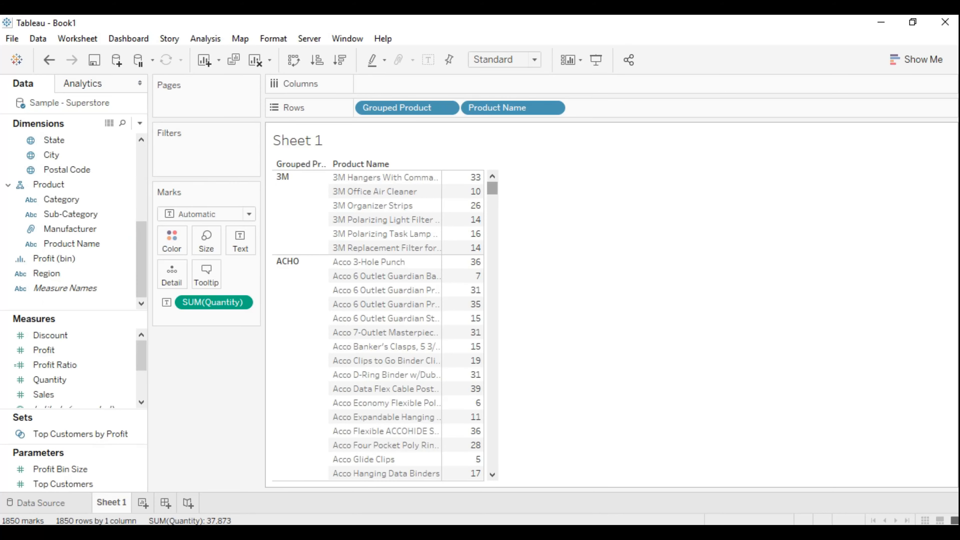
{"action": "mouse_move", "coordinate": [492, 188]}
{"action": "left_mouse_down"}
{"action": "mouse_move", "coordinate": [492, 248]}
{"action": "mouse_move", "coordinate": [492, 188]}
{"action": "left_mouse_up"}
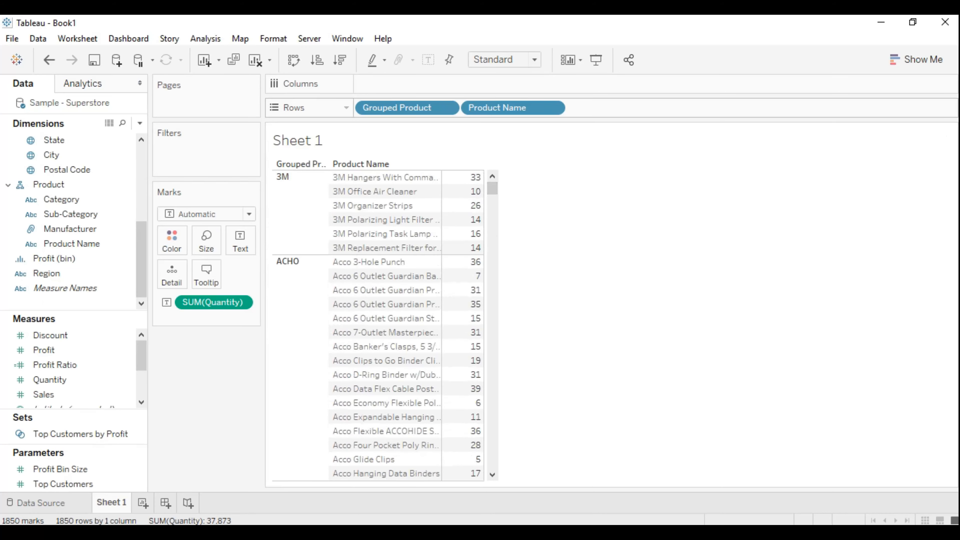
{"action": "left_click_drag", "start_coordinate": [503, 108], "coordinate": [212, 406]}
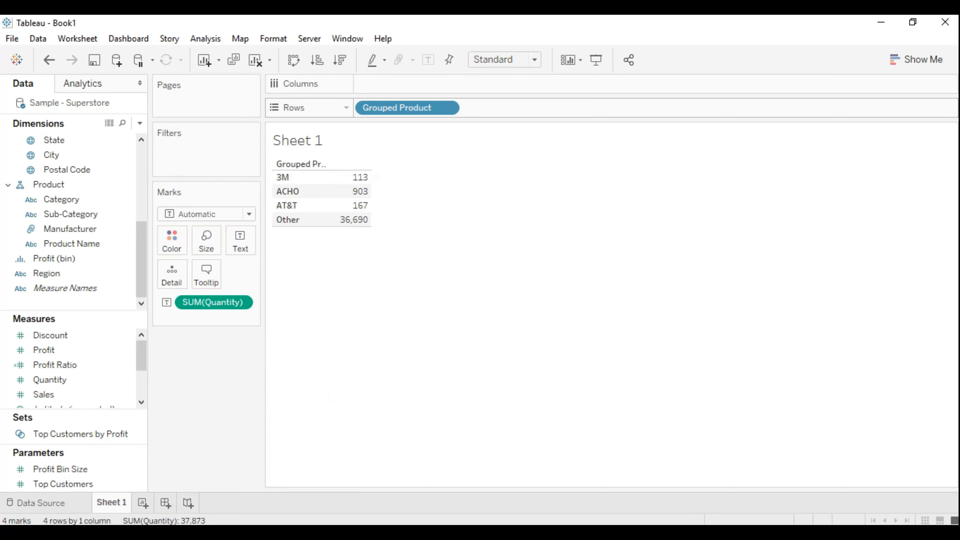